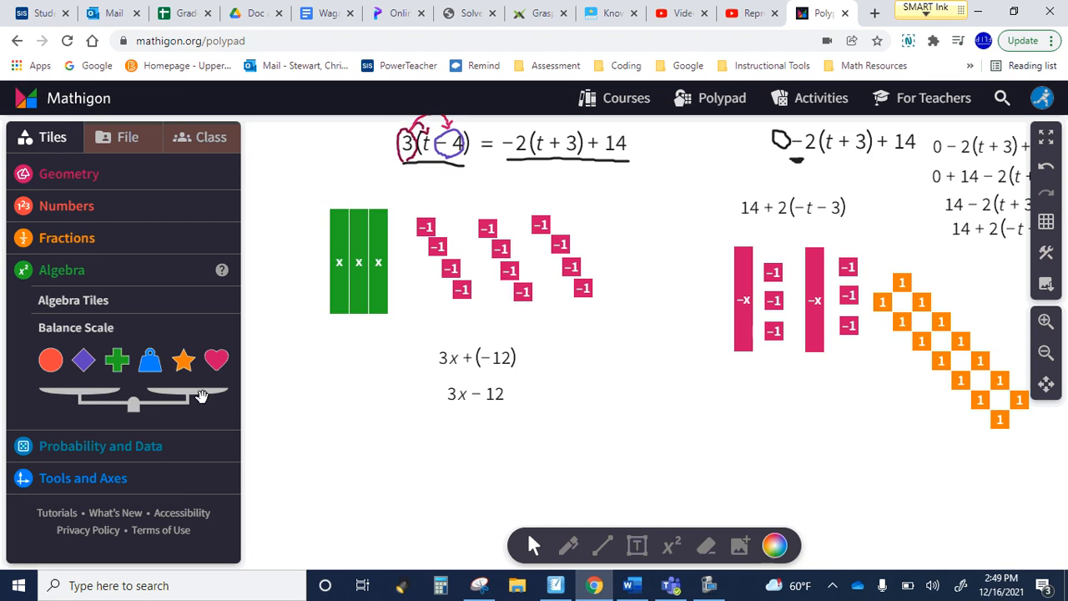
Place a balance scale on the canvas below the two groups of algebra tiles.
{"action": "left_click_drag", "start_coordinate": [205, 399], "coordinate": [651, 525]}
{"action": "scroll", "coordinate": [272, 410], "scroll_direction": "down", "scroll_amount": 1}
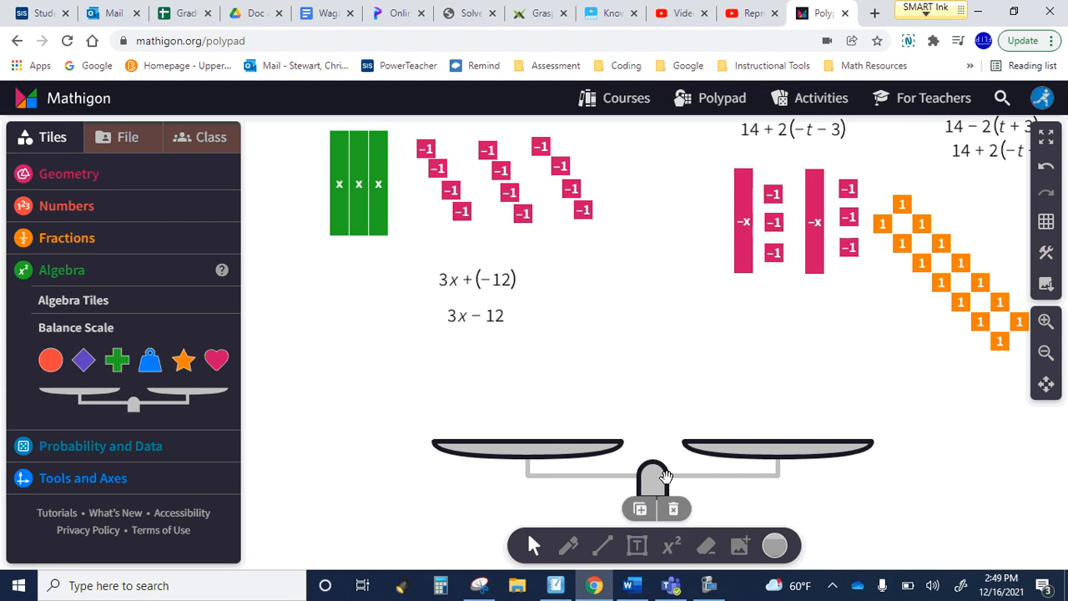
{"action": "left_click", "coordinate": [673, 508]}
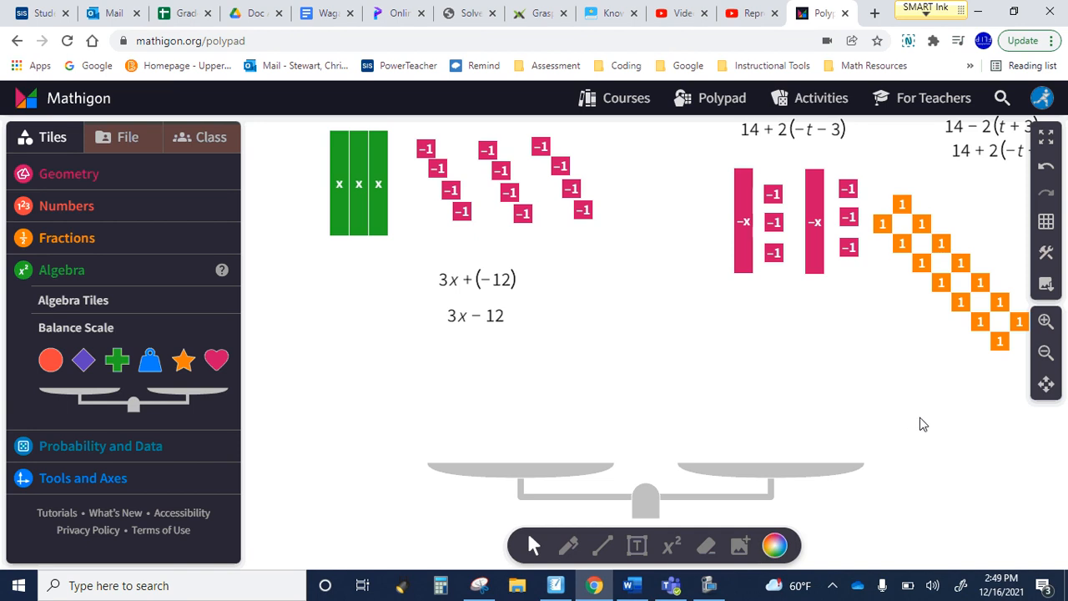
Lay the six −1 tiles beside the −x tiles over 1 tiles to form zero pairs, and move the remaining 1 tiles next to the −x tiles.
{"action": "left_click_drag", "start_coordinate": [1020, 368], "coordinate": [703, 167]}
{"action": "left_click", "coordinate": [918, 436]}
{"action": "mouse_move", "coordinate": [789, 194]}
{"action": "left_mouse_down"}
{"action": "mouse_move", "coordinate": [775, 220]}
{"action": "mouse_move", "coordinate": [903, 238]}
{"action": "mouse_move", "coordinate": [781, 233]}
{"action": "mouse_move", "coordinate": [775, 185]}
{"action": "mouse_move", "coordinate": [882, 224]}
{"action": "mouse_move", "coordinate": [901, 210]}
{"action": "mouse_move", "coordinate": [755, 204]}
{"action": "mouse_move", "coordinate": [778, 201]}
{"action": "left_mouse_up"}
{"action": "left_click", "coordinate": [795, 276]}
{"action": "left_click", "coordinate": [829, 250]}
{"action": "left_click_drag", "start_coordinate": [840, 248], "coordinate": [901, 241]}
{"action": "left_click_drag", "start_coordinate": [779, 189], "coordinate": [915, 225]}
{"action": "left_click_drag", "start_coordinate": [779, 216], "coordinate": [921, 263]}
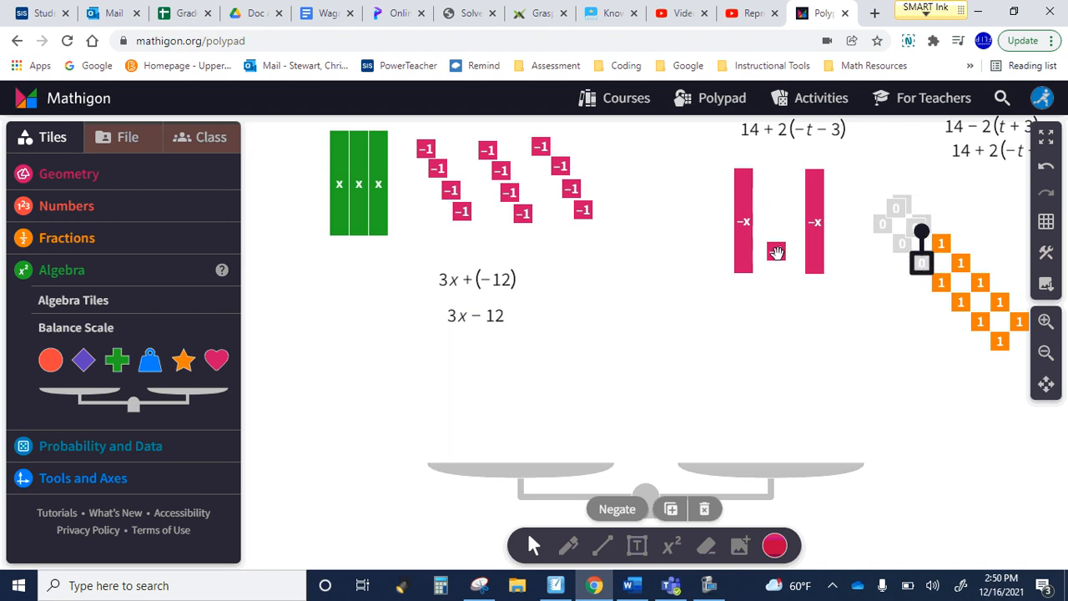
{"action": "left_click_drag", "start_coordinate": [776, 251], "coordinate": [941, 244]}
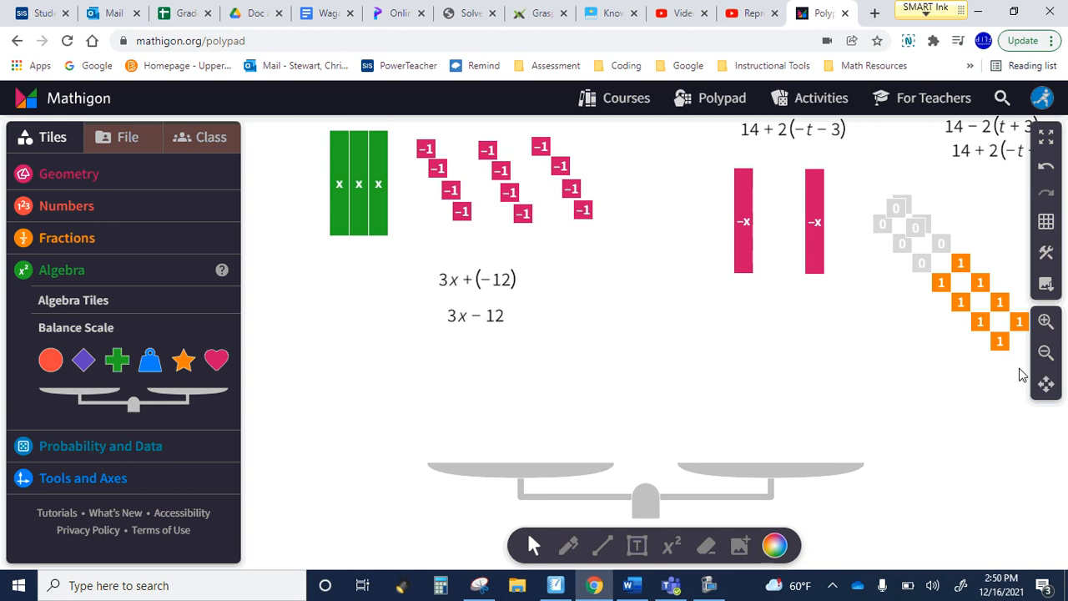
{"action": "left_click_drag", "start_coordinate": [1019, 367], "coordinate": [850, 203]}
{"action": "left_click", "coordinate": [947, 312]}
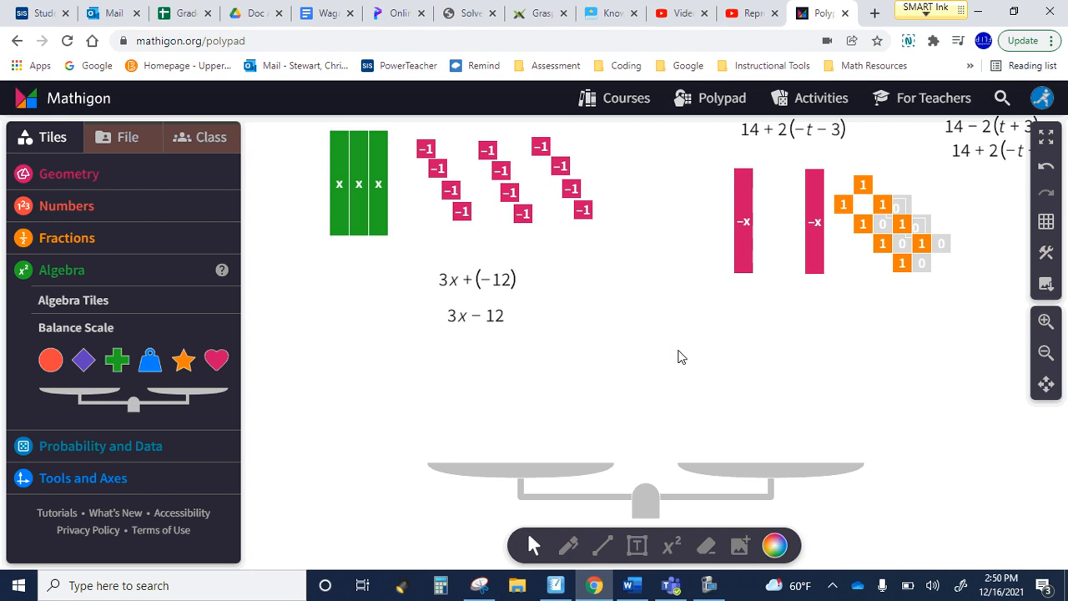
Move the three x tiles and all twelve −1 tiles onto the left pan of the balance scale.
{"action": "left_click_drag", "start_coordinate": [383, 260], "coordinate": [458, 415]}
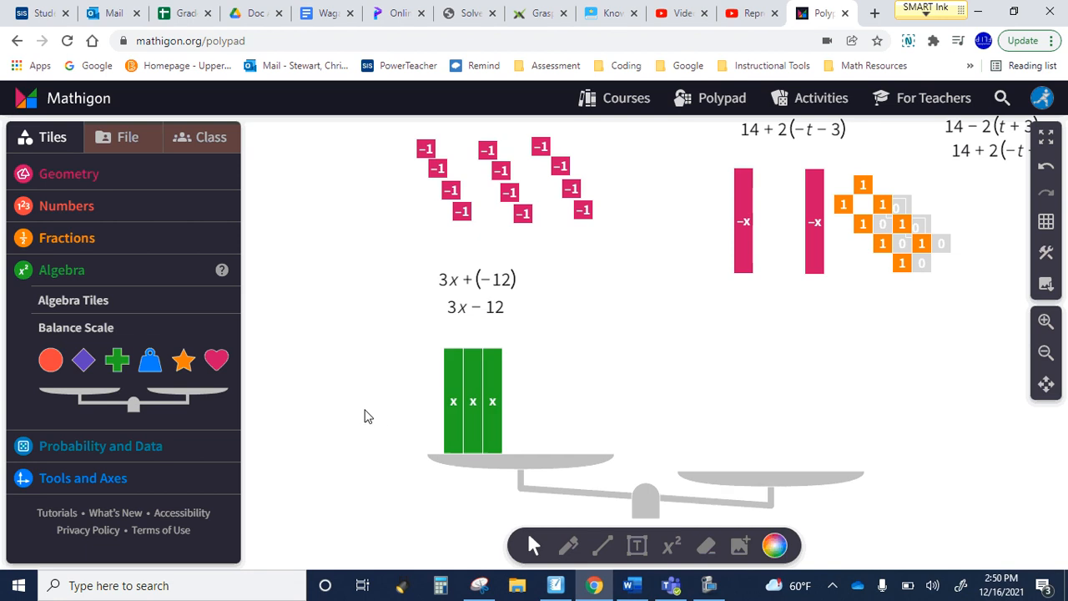
{"action": "left_click_drag", "start_coordinate": [398, 148], "coordinate": [492, 220]}
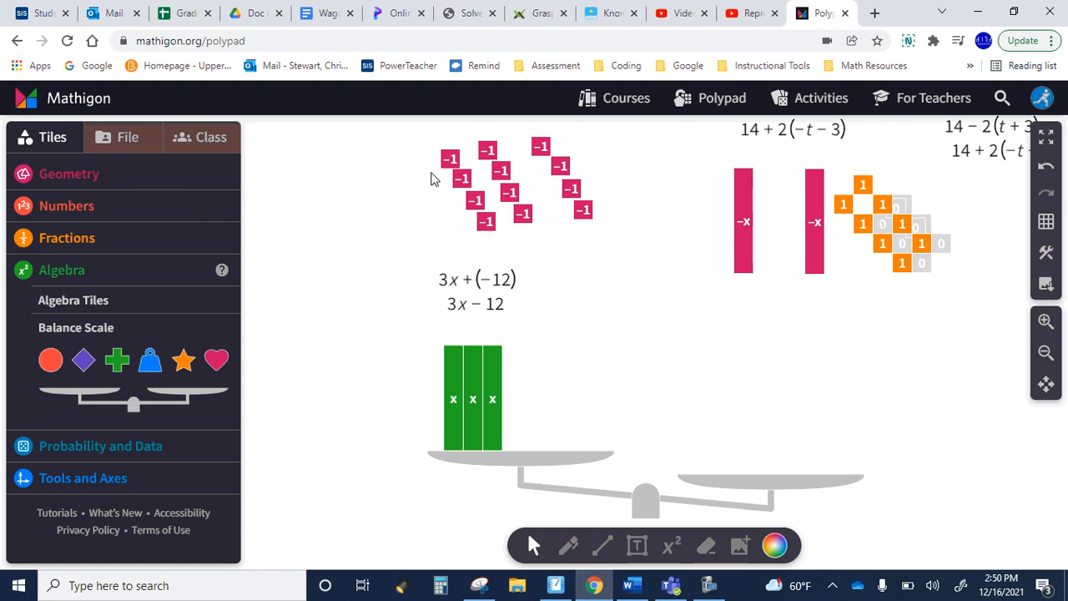
{"action": "left_click_drag", "start_coordinate": [425, 151], "coordinate": [529, 218]}
{"action": "left_click_drag", "start_coordinate": [439, 135], "coordinate": [569, 430]}
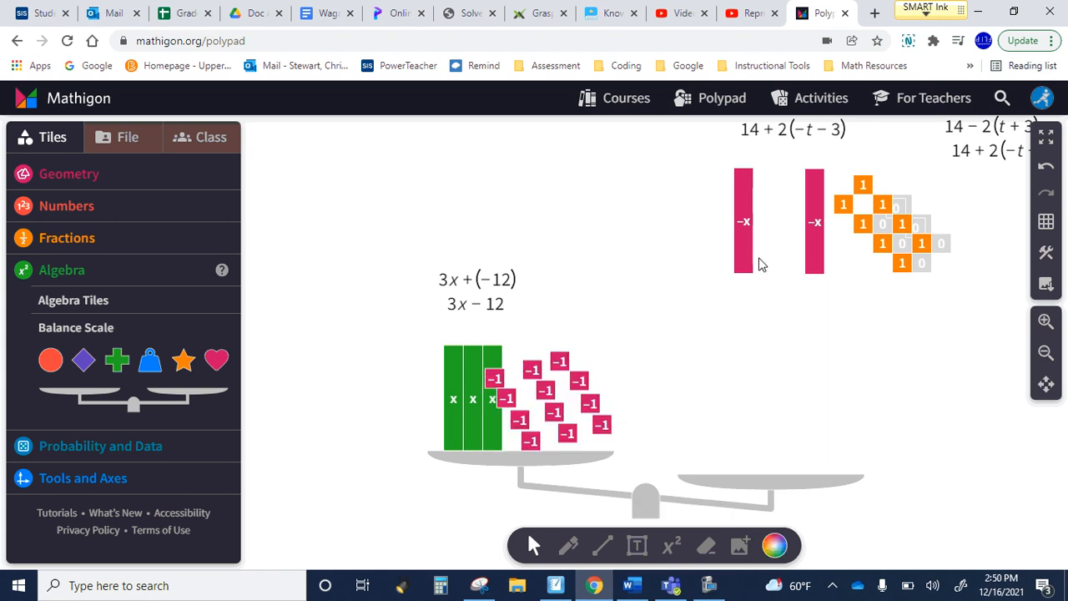
Place the two −x tiles side by side on the right pan of the scale.
{"action": "left_click_drag", "start_coordinate": [743, 250], "coordinate": [705, 339]}
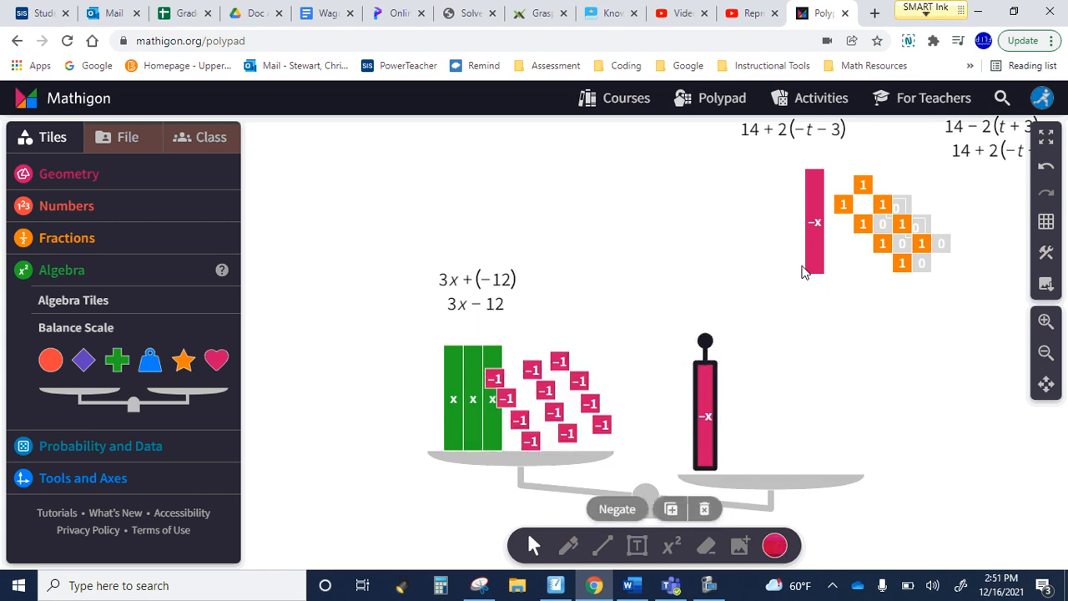
{"action": "left_click_drag", "start_coordinate": [803, 272], "coordinate": [741, 388]}
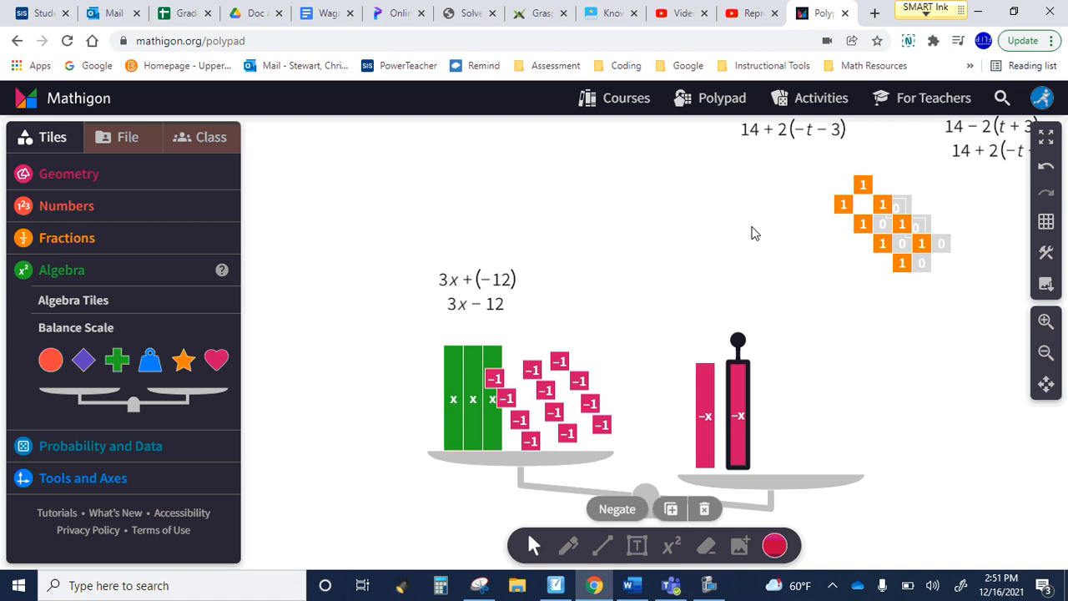
{"action": "left_click", "coordinate": [751, 233]}
Move the eight leftover 1 tiles out of the zero pairs onto the right pan, arranged in two columns beside the −x tiles.
{"action": "left_click_drag", "start_coordinate": [801, 188], "coordinate": [930, 292]}
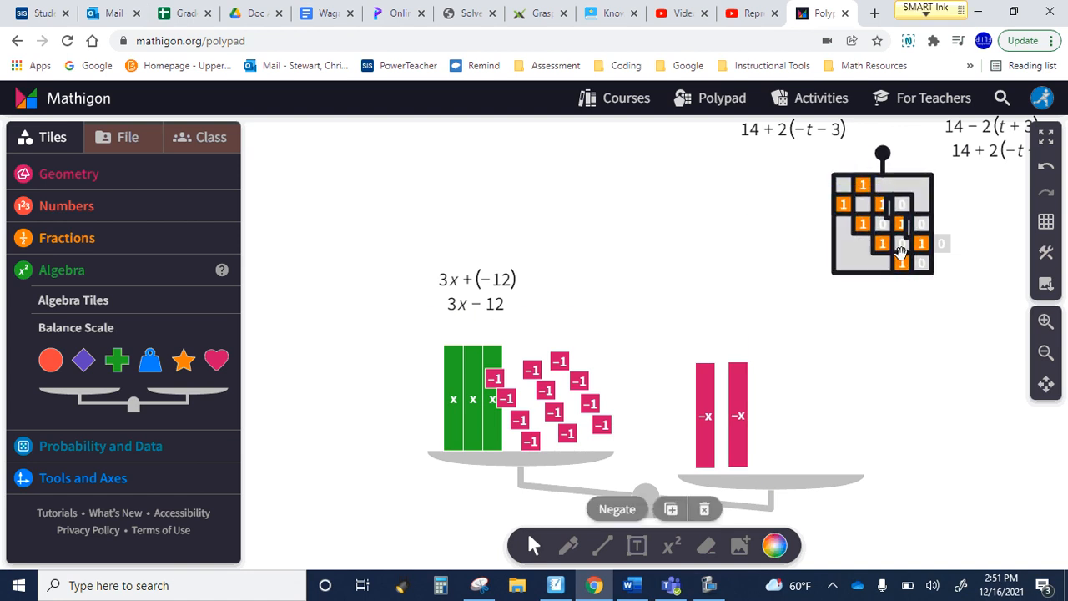
{"action": "left_click_drag", "start_coordinate": [901, 251], "coordinate": [877, 278]}
{"action": "left_click", "coordinate": [921, 324]}
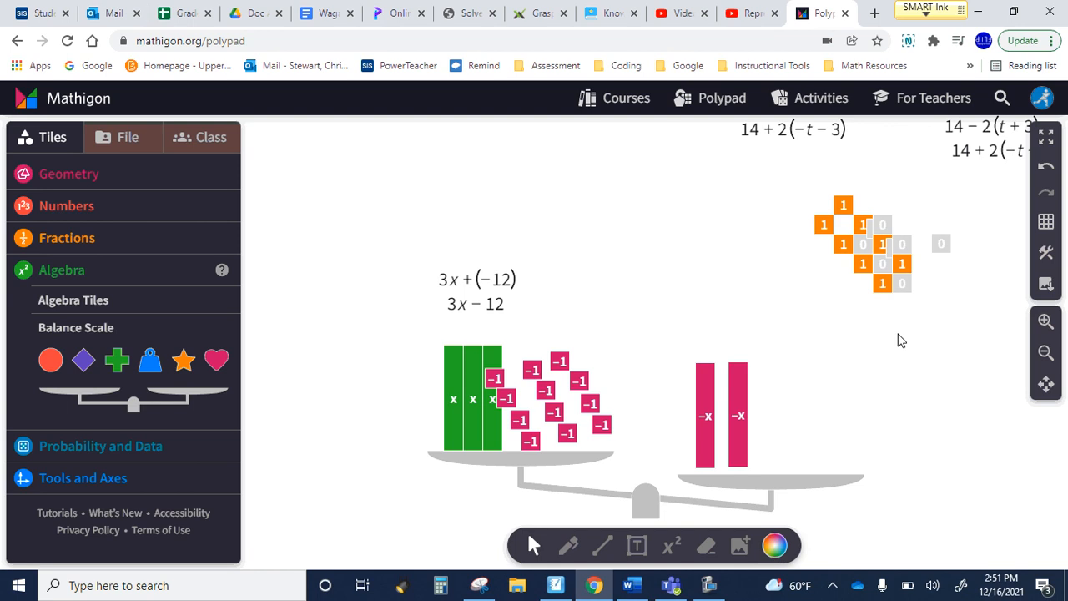
{"action": "left_click_drag", "start_coordinate": [882, 286], "coordinate": [850, 349]}
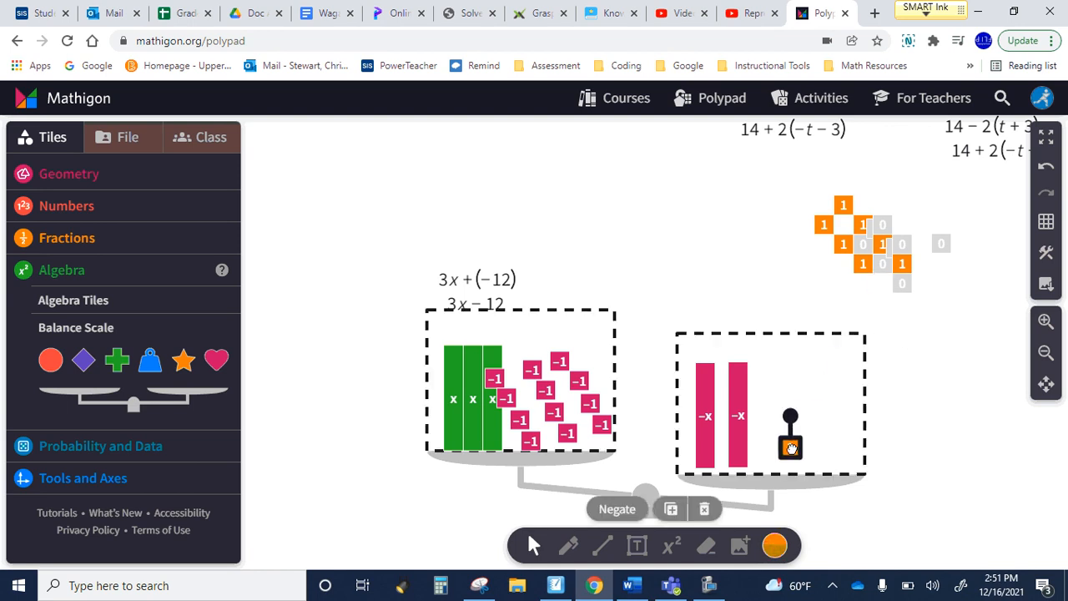
{"action": "left_click_drag", "start_coordinate": [858, 264], "coordinate": [772, 449]}
{"action": "left_click_drag", "start_coordinate": [899, 267], "coordinate": [811, 407]}
{"action": "left_click_drag", "start_coordinate": [842, 247], "coordinate": [775, 420]}
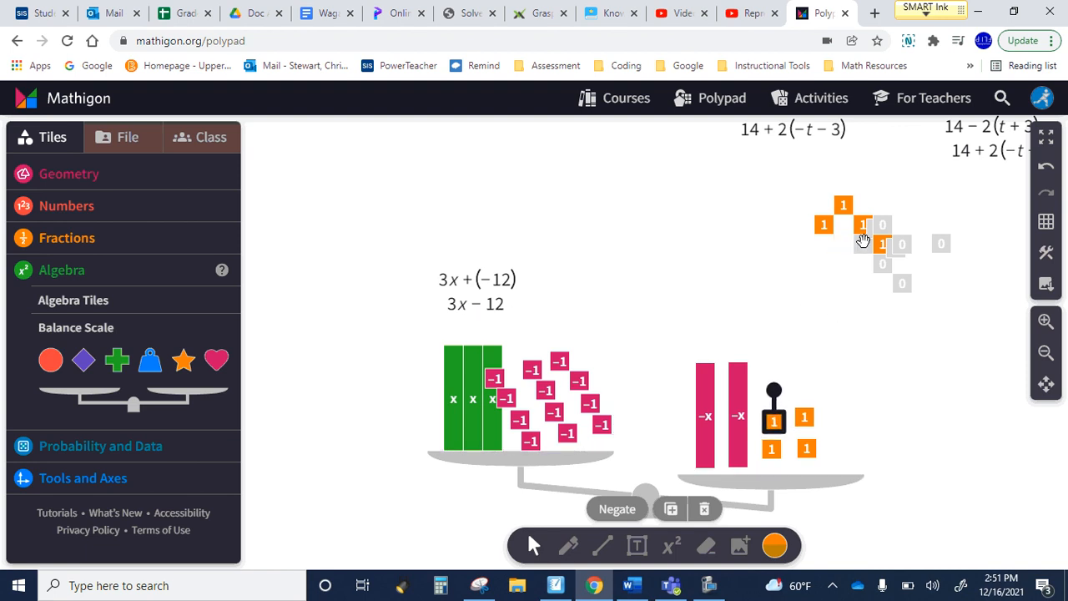
{"action": "left_click_drag", "start_coordinate": [881, 244], "coordinate": [807, 386]}
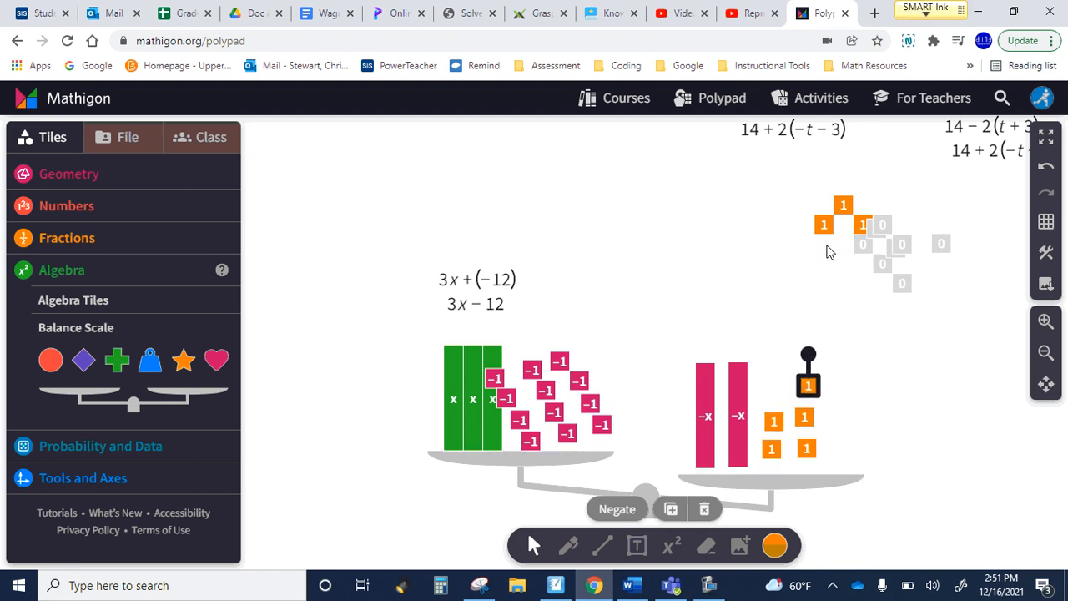
{"action": "left_click_drag", "start_coordinate": [824, 224], "coordinate": [776, 389]}
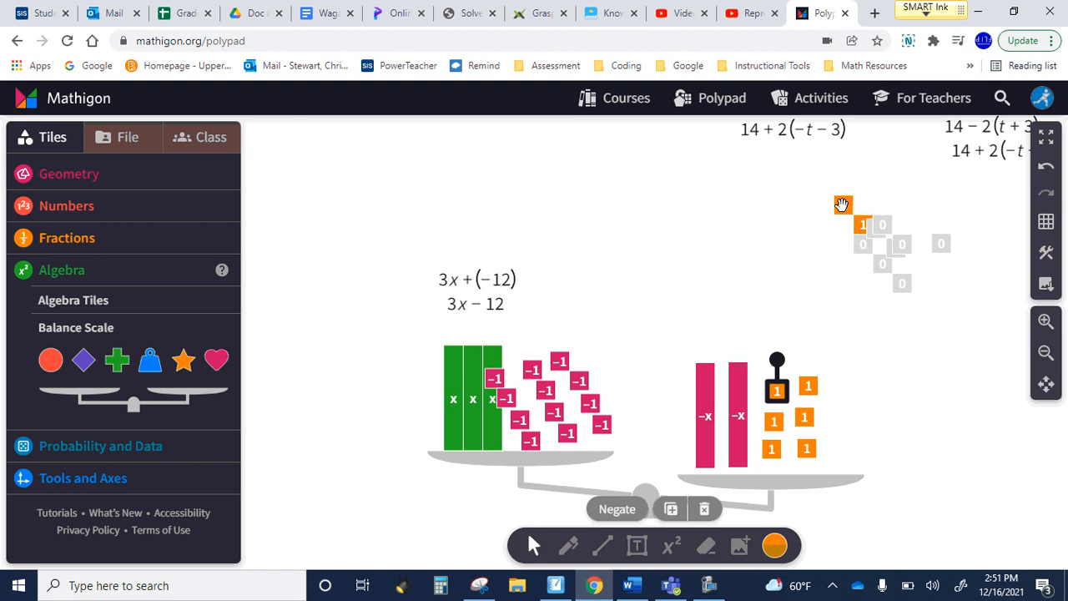
{"action": "left_click_drag", "start_coordinate": [842, 204], "coordinate": [806, 360]}
{"action": "left_click_drag", "start_coordinate": [863, 223], "coordinate": [778, 360]}
{"action": "left_click", "coordinate": [935, 403]}
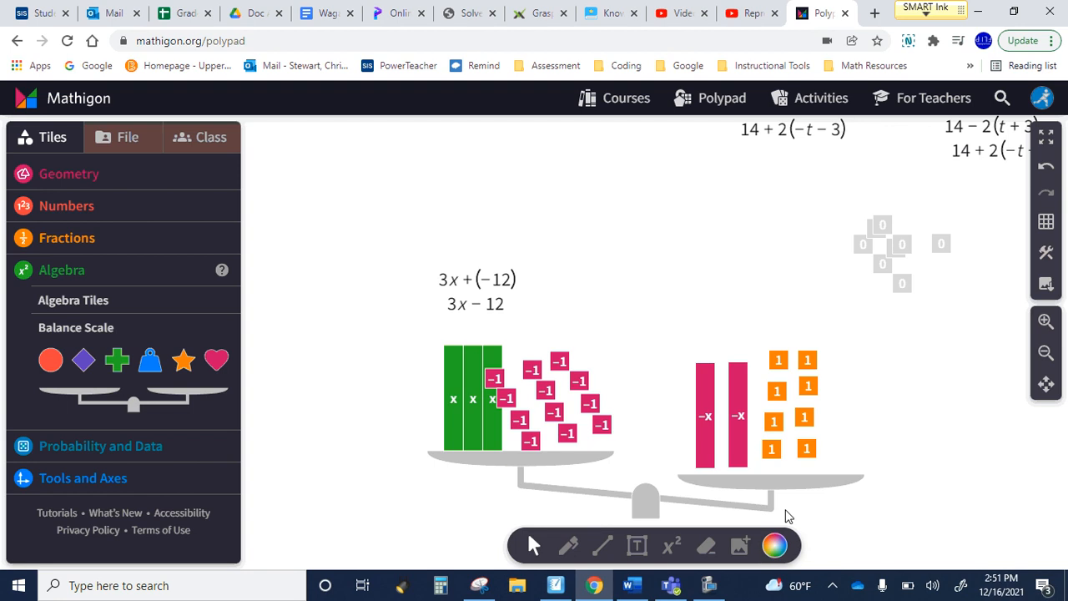
Balance the scale so both pans count as equal.
{"action": "left_click", "coordinate": [656, 504]}
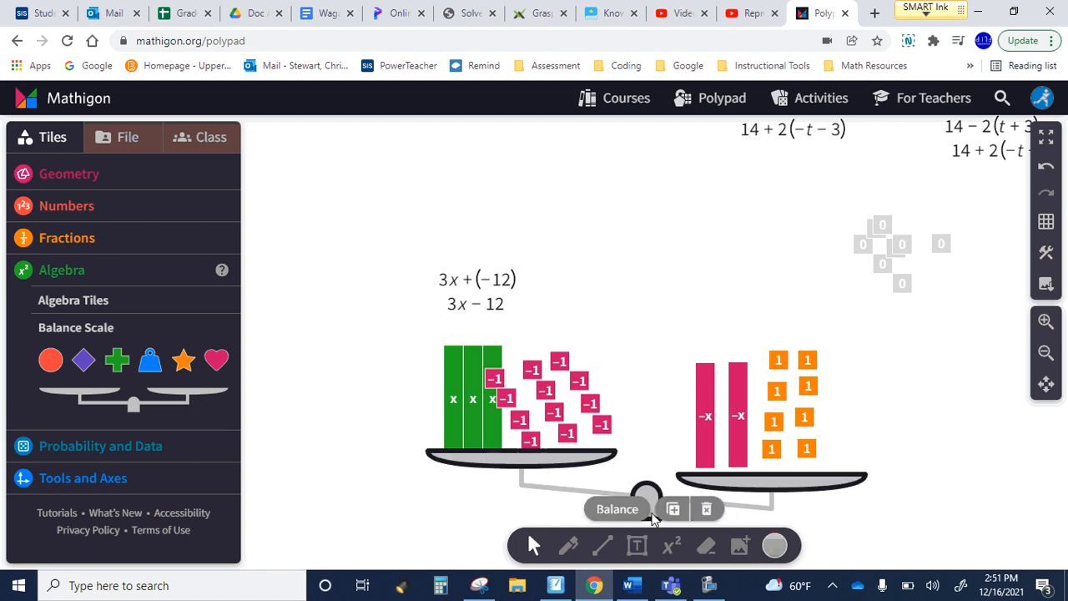
{"action": "left_click", "coordinate": [616, 510]}
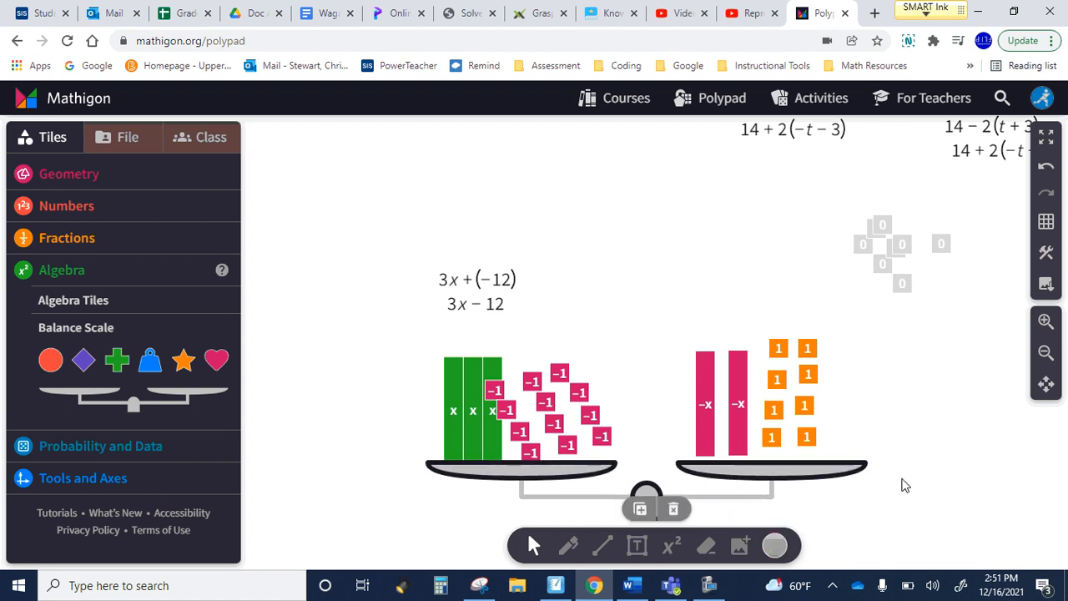
{"action": "scroll", "coordinate": [956, 484], "scroll_direction": "down", "scroll_amount": 2}
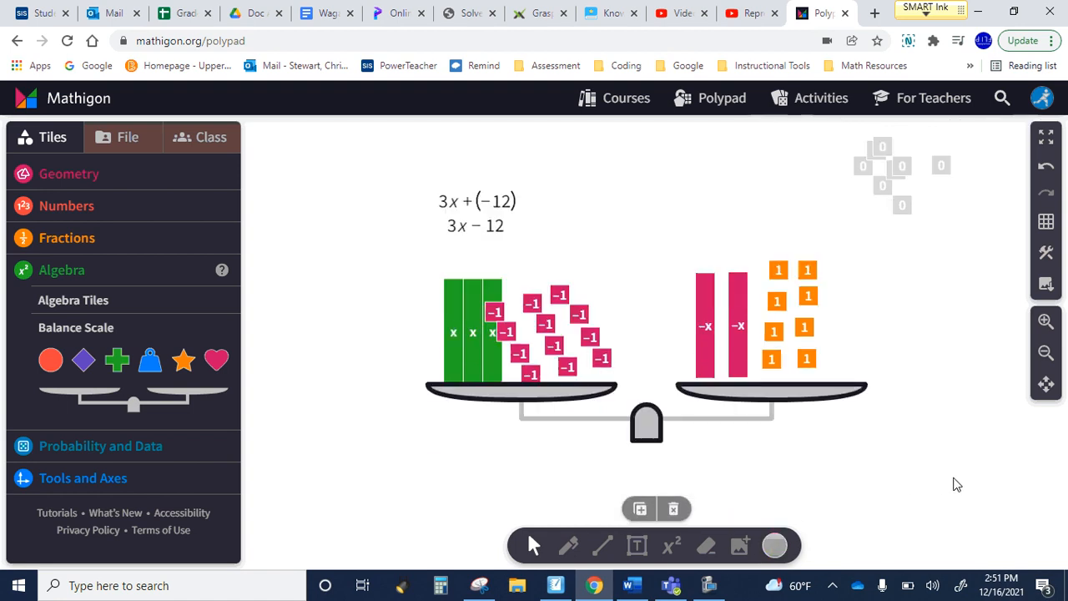
Delete the leftover zero pairs and the expressions 3x − 12 and 3x + (−12) above the scale.
{"action": "left_click", "coordinate": [478, 193]}
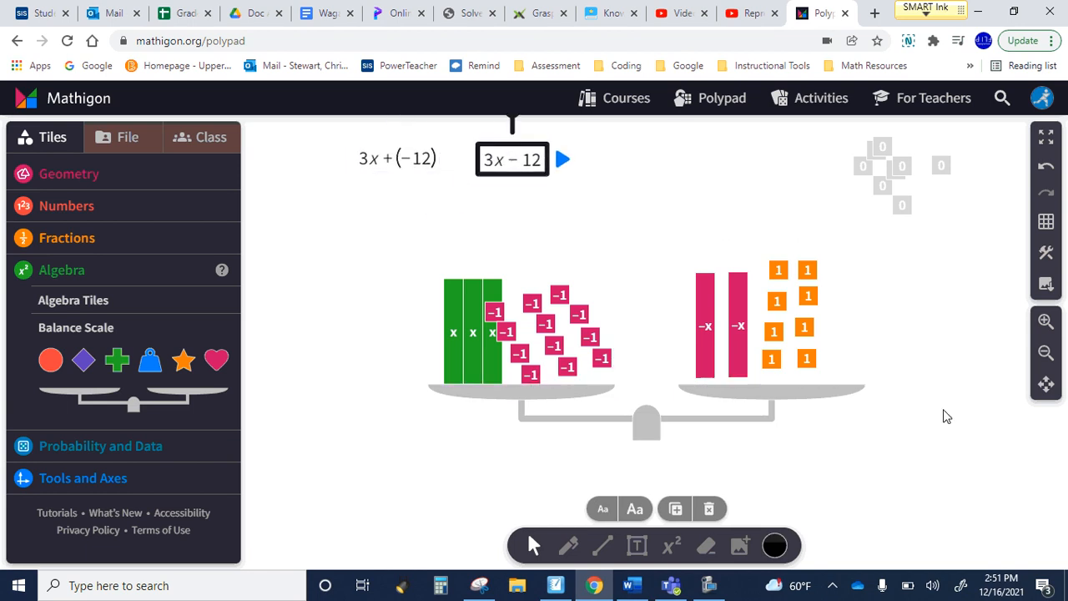
{"action": "left_click_drag", "start_coordinate": [801, 132], "coordinate": [999, 234]}
{"action": "left_click", "coordinate": [712, 514]}
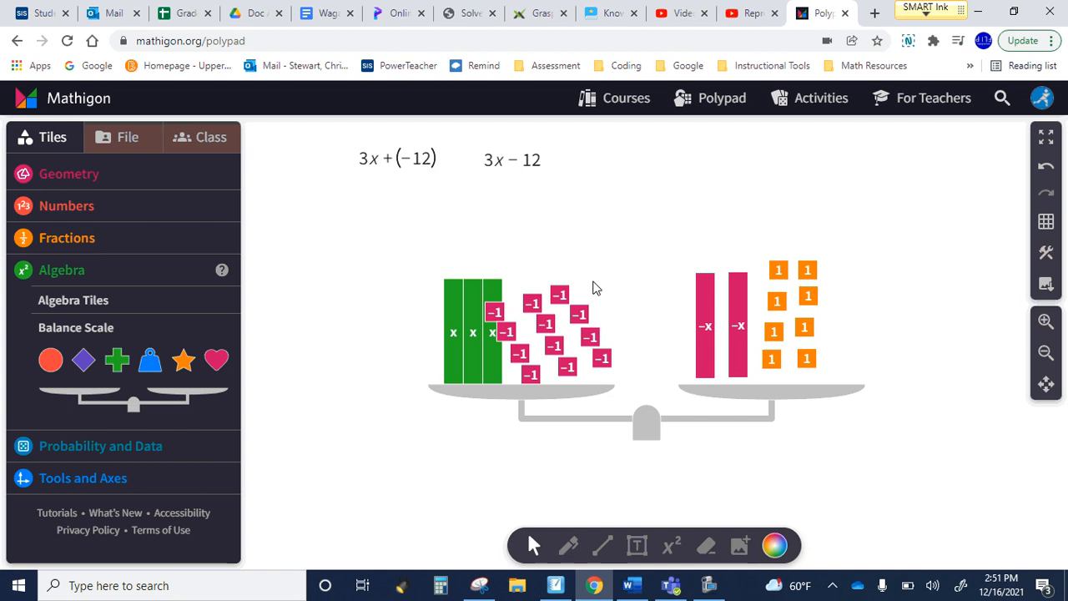
{"action": "left_click", "coordinate": [518, 159]}
{"action": "left_click", "coordinate": [708, 511]}
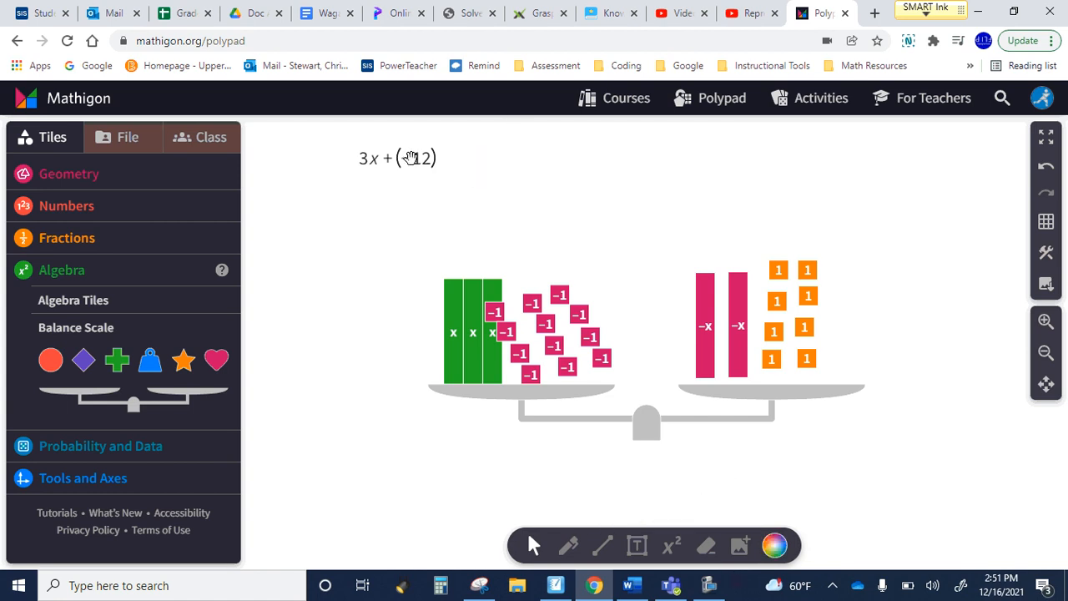
{"action": "left_click", "coordinate": [411, 159]}
{"action": "left_click", "coordinate": [708, 512]}
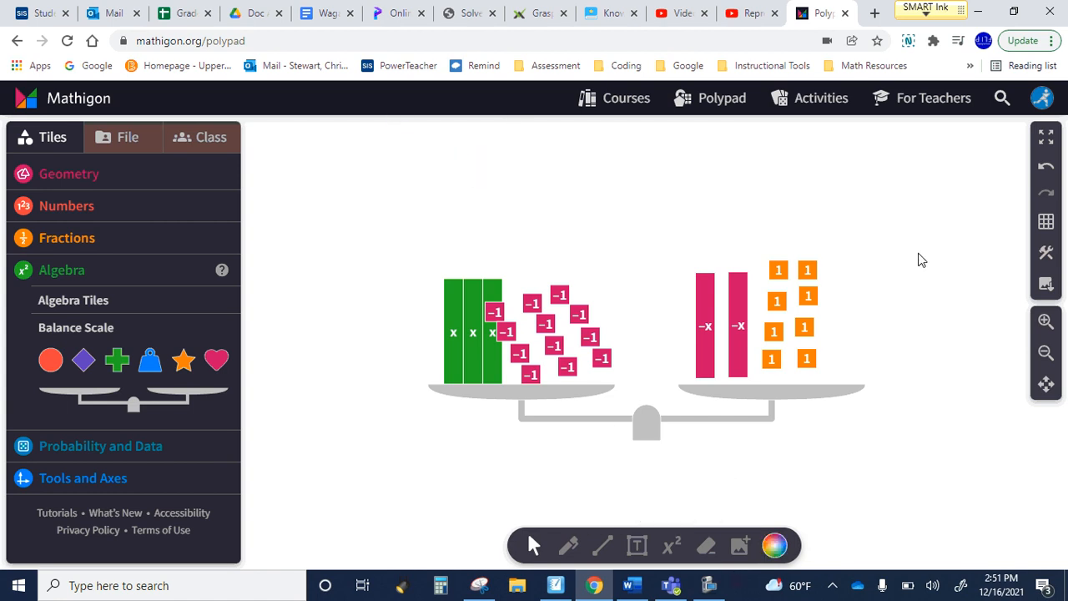
Move the −1 tile that overlaps the x tiles to the top of the −1 group on the left pan.
{"action": "left_click_drag", "start_coordinate": [905, 248], "coordinate": [409, 462]}
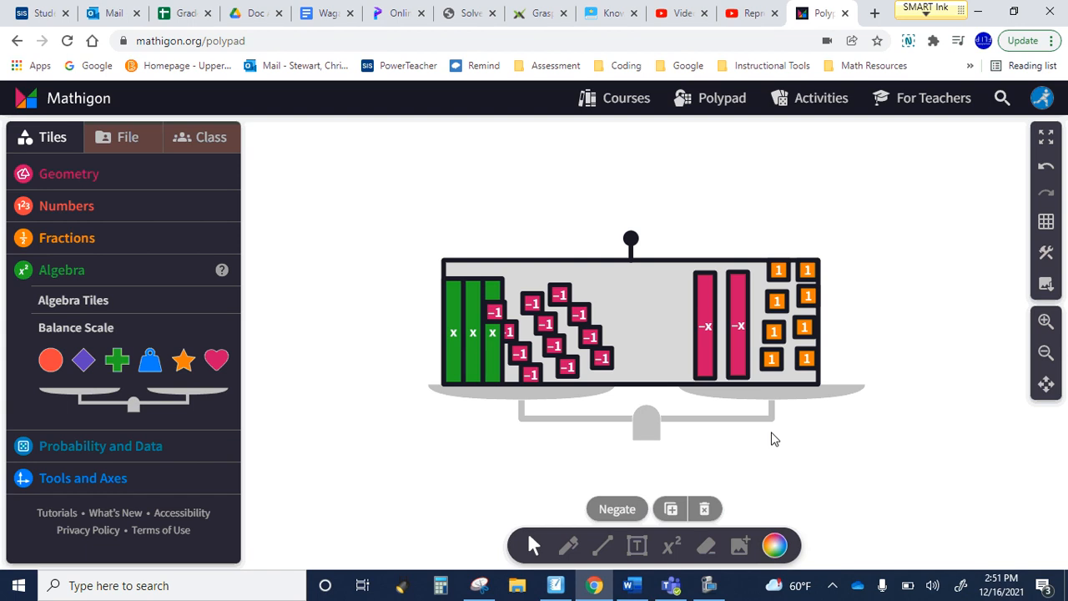
{"action": "left_click", "coordinate": [912, 464]}
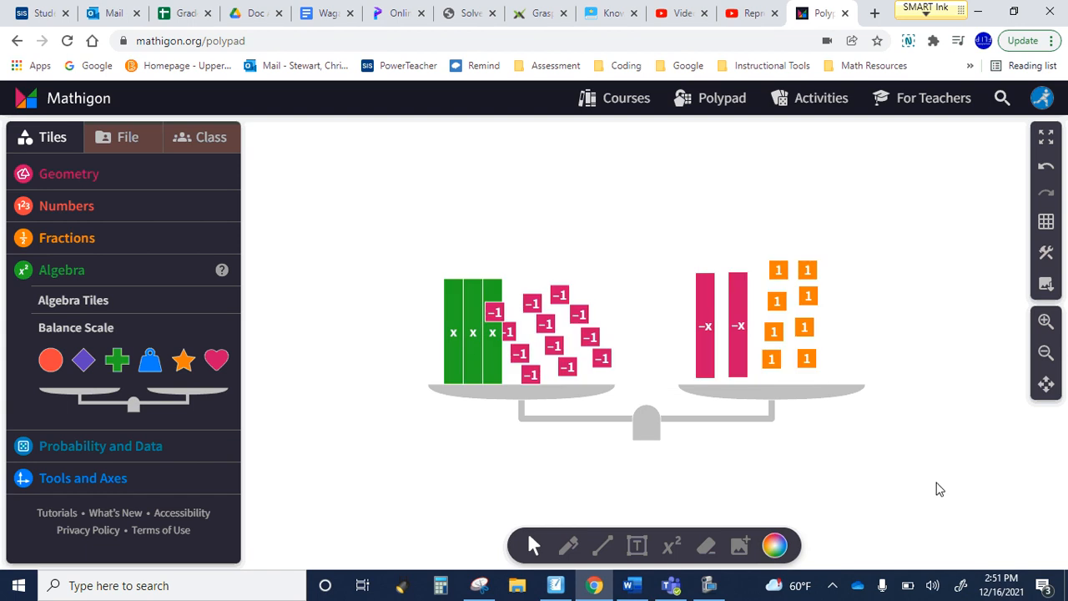
{"action": "left_click_drag", "start_coordinate": [494, 312], "coordinate": [524, 277]}
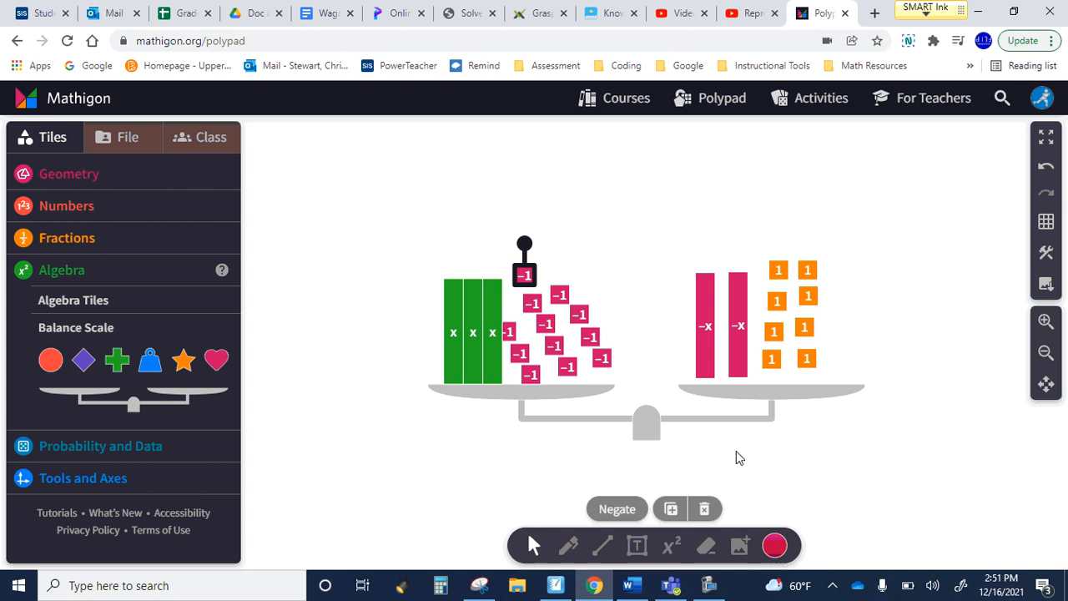
{"action": "left_click", "coordinate": [706, 357]}
{"action": "left_click", "coordinate": [742, 355]}
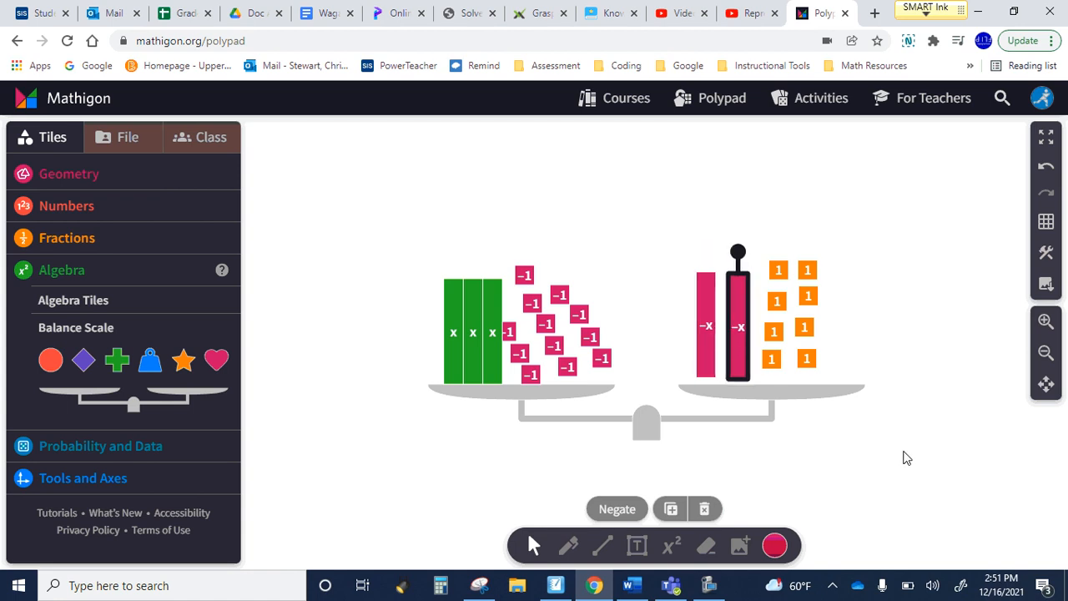
{"action": "left_click", "coordinate": [907, 459]}
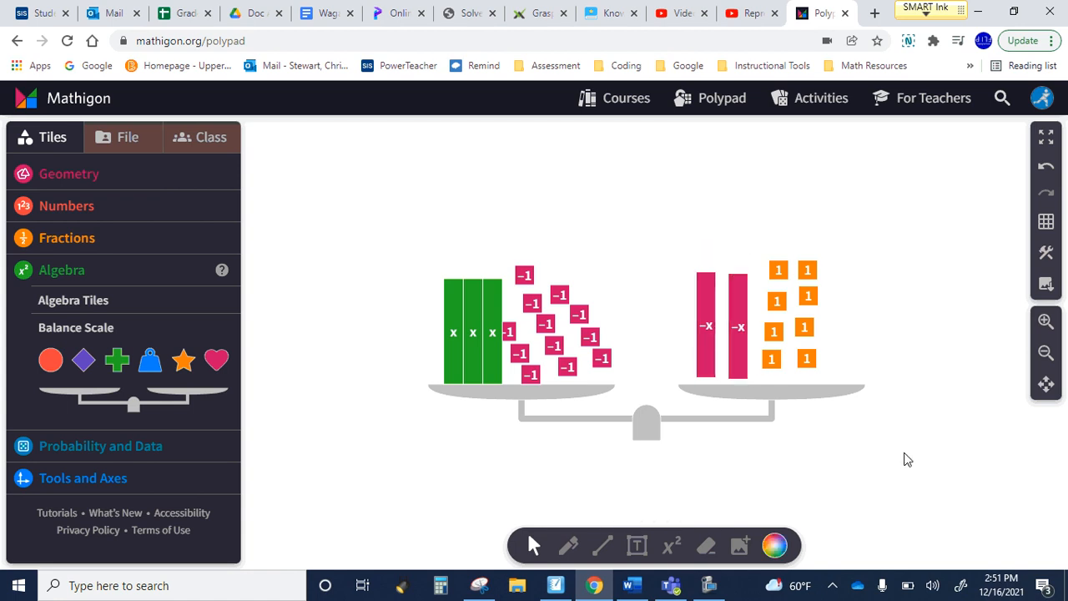
Add two x tiles to each pan, laying those on the right pan over the −x tiles as zero pairs.
{"action": "left_click", "coordinate": [138, 308]}
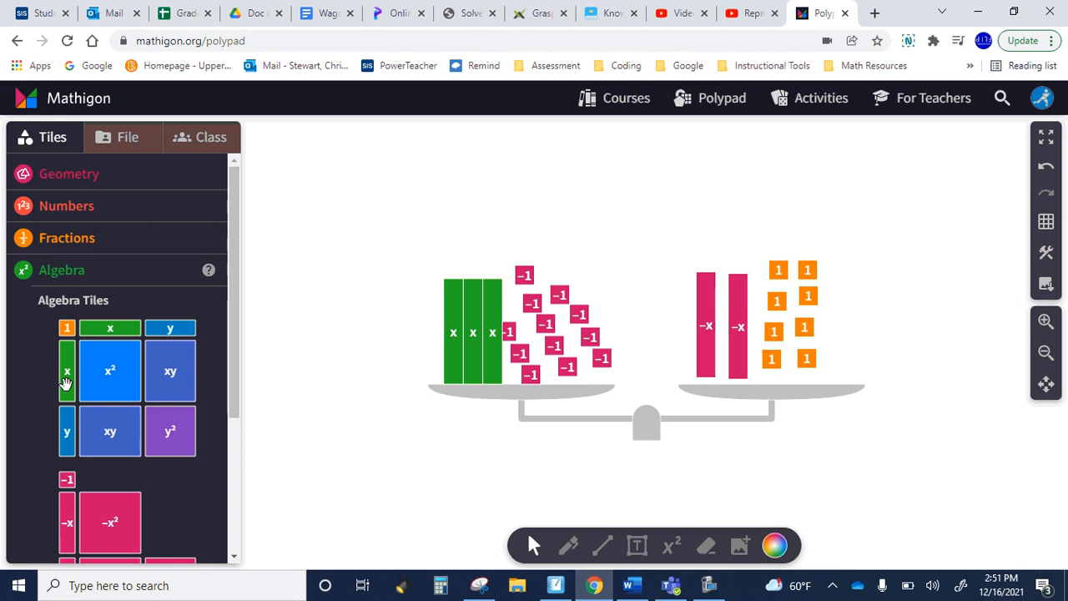
{"action": "left_click_drag", "start_coordinate": [64, 383], "coordinate": [731, 354]}
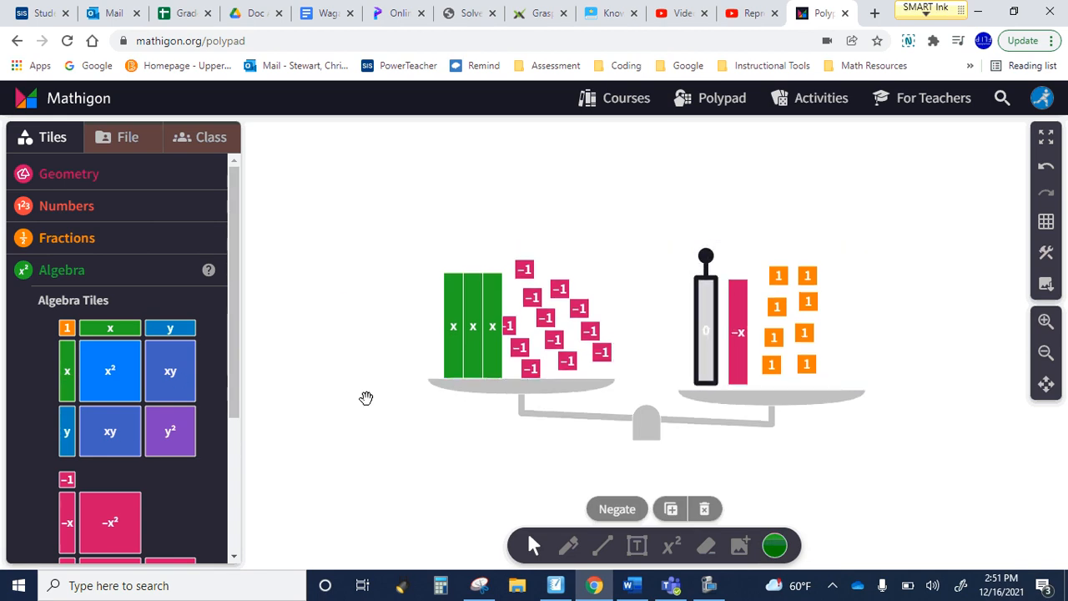
{"action": "left_click_drag", "start_coordinate": [68, 384], "coordinate": [734, 323]}
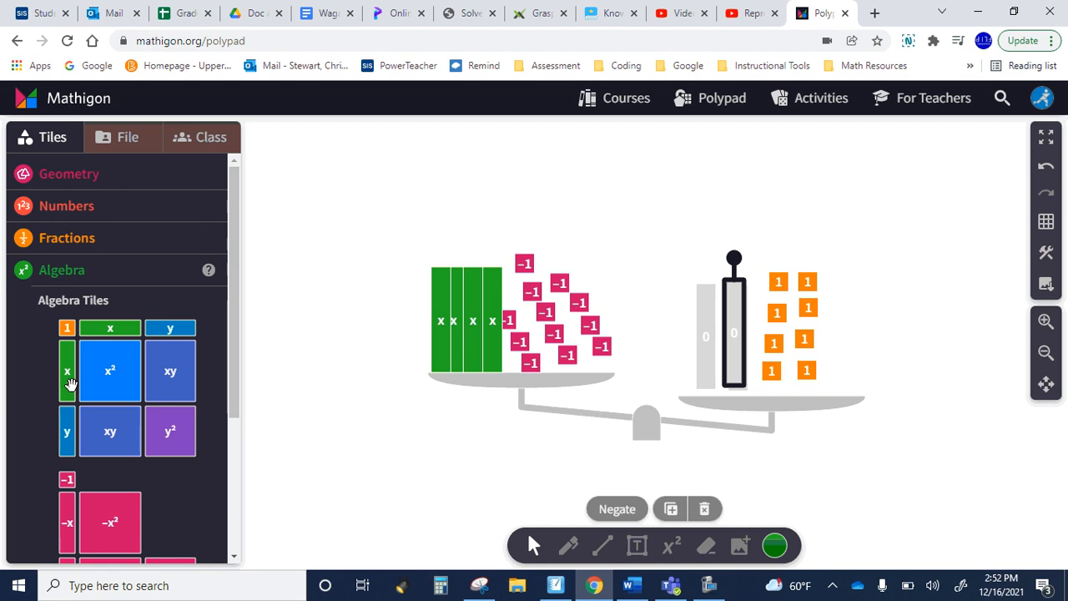
{"action": "left_click_drag", "start_coordinate": [67, 382], "coordinate": [473, 298]}
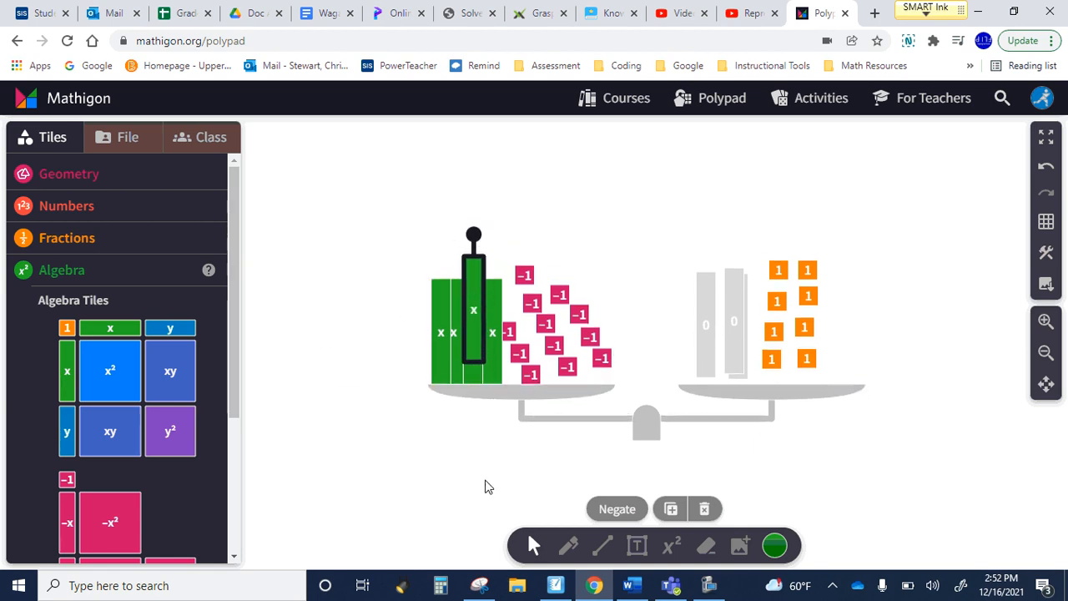
{"action": "left_click", "coordinate": [443, 494]}
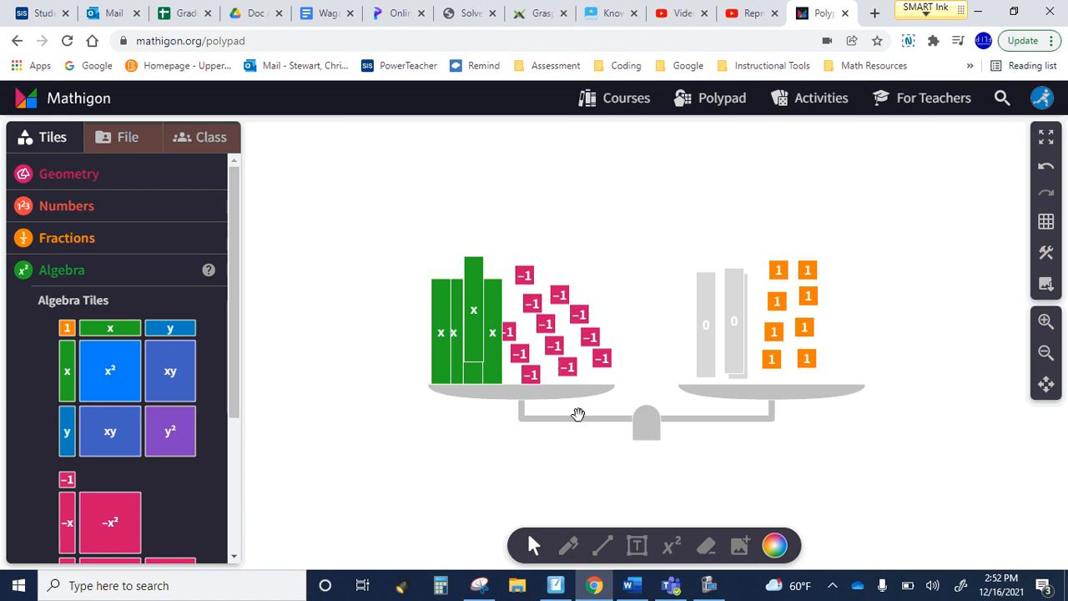
{"action": "left_click", "coordinate": [772, 361]}
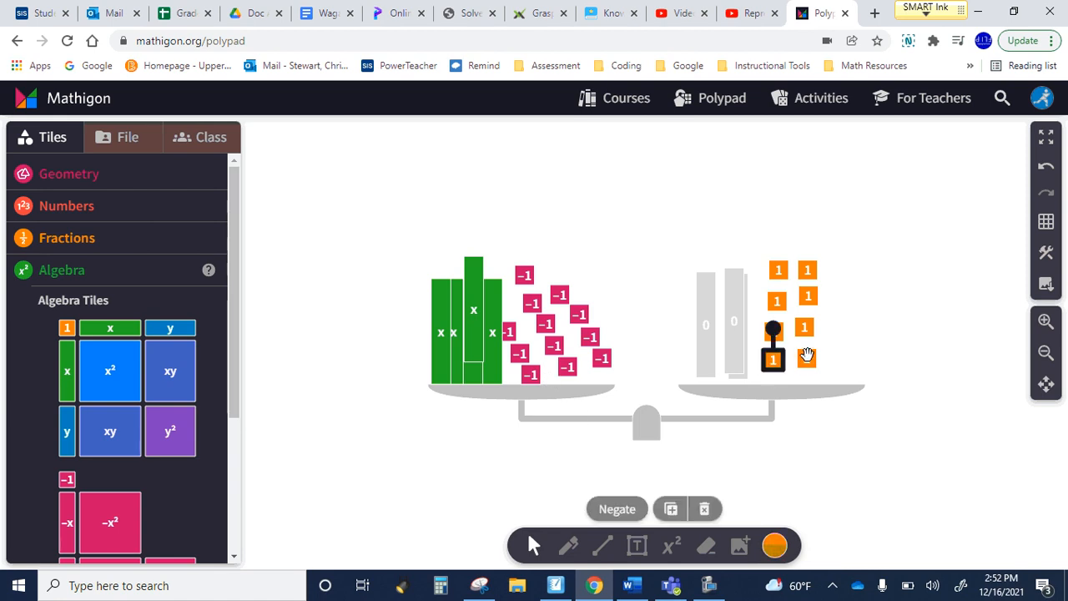
{"action": "left_click", "coordinate": [787, 342]}
{"action": "left_click", "coordinate": [775, 331]}
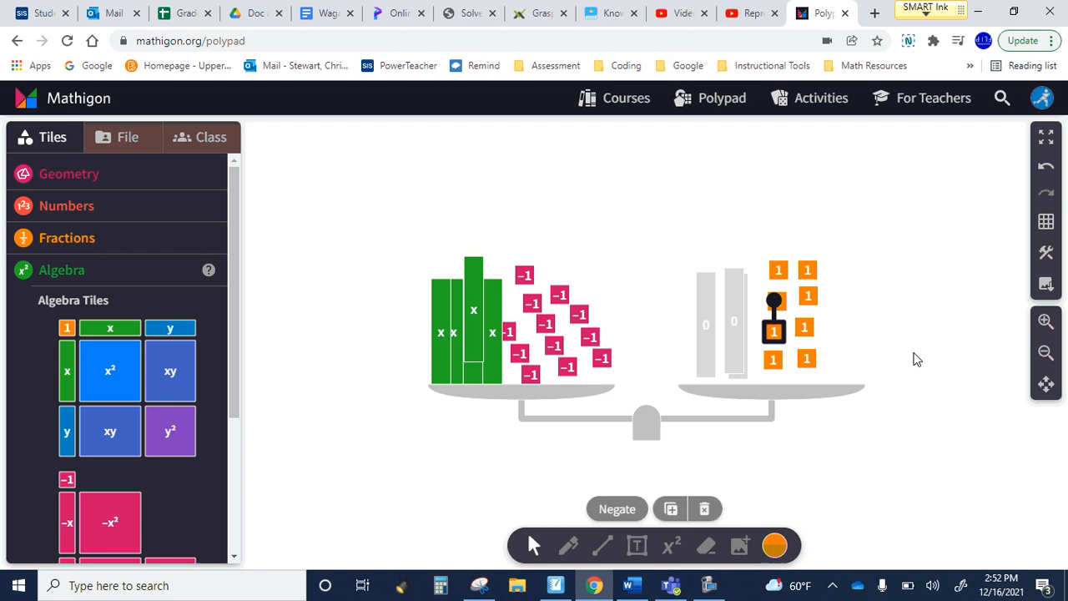
{"action": "left_click", "coordinate": [944, 384]}
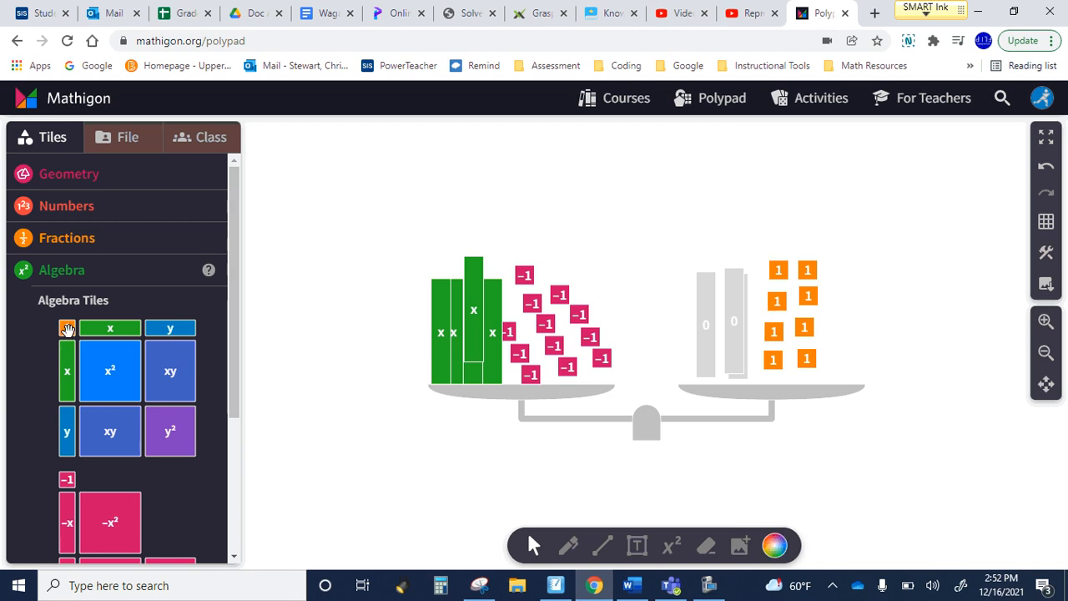
Lay eight 1 tiles over eight of the −1 tiles on the left pan to form zero pairs.
{"action": "left_click_drag", "start_coordinate": [67, 328], "coordinate": [615, 368]}
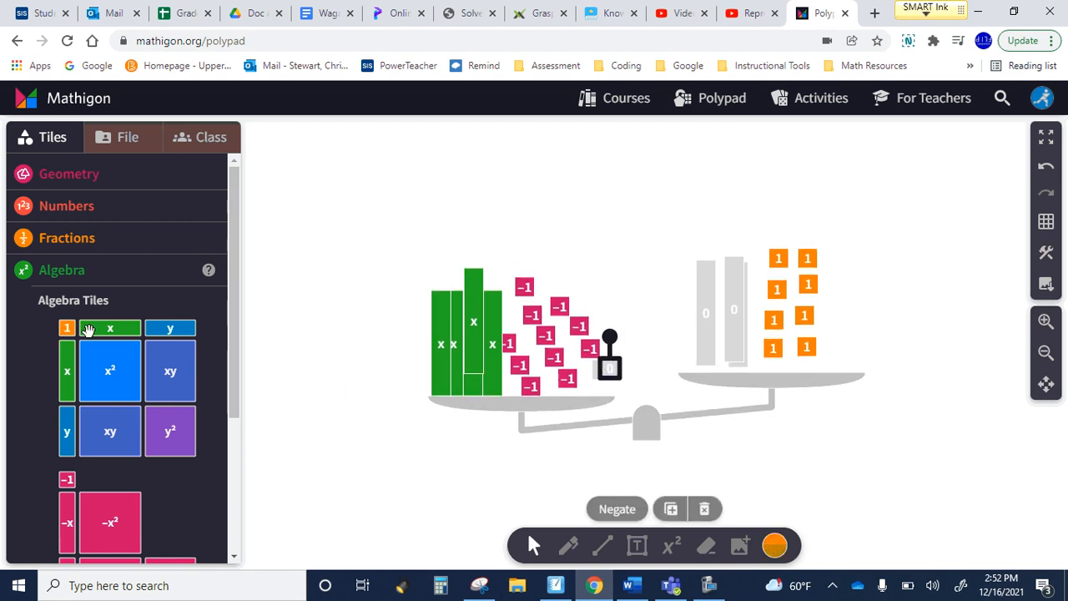
{"action": "left_click_drag", "start_coordinate": [64, 328], "coordinate": [592, 341]}
{"action": "left_click_drag", "start_coordinate": [67, 328], "coordinate": [579, 327]}
{"action": "left_click_drag", "start_coordinate": [64, 328], "coordinate": [560, 307]}
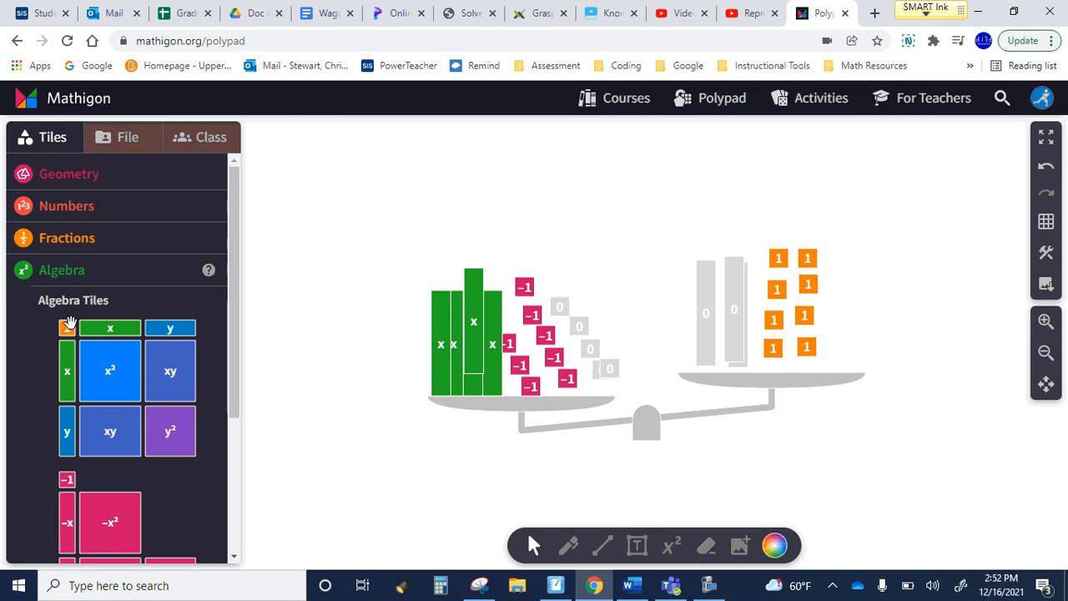
{"action": "left_click_drag", "start_coordinate": [67, 327], "coordinate": [524, 288]}
{"action": "left_click_drag", "start_coordinate": [65, 328], "coordinate": [528, 316]}
{"action": "left_click_drag", "start_coordinate": [66, 328], "coordinate": [545, 334]}
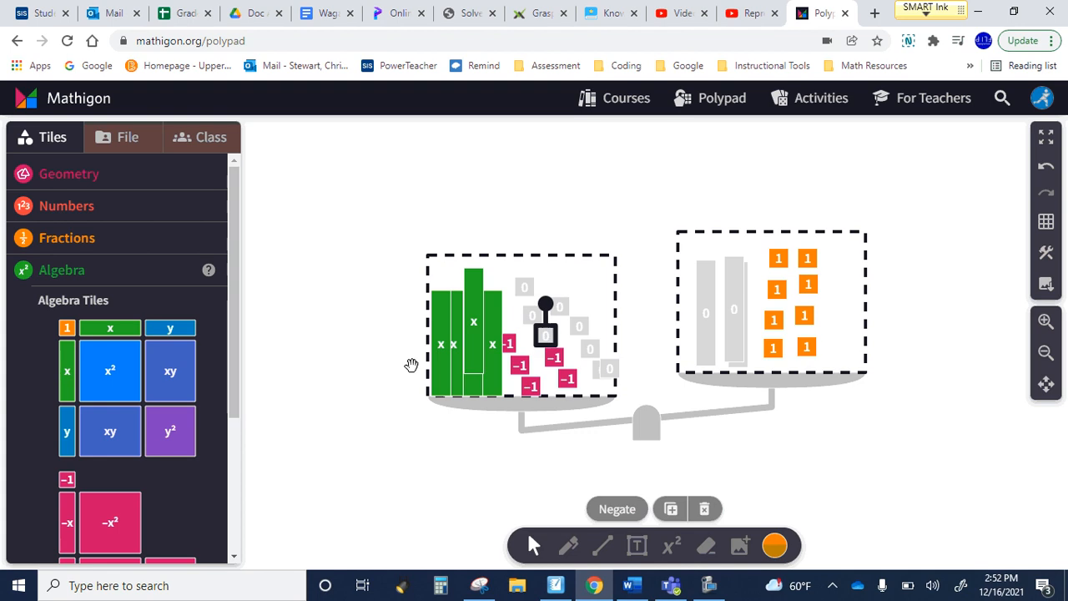
{"action": "left_click_drag", "start_coordinate": [507, 382], "coordinate": [556, 358]}
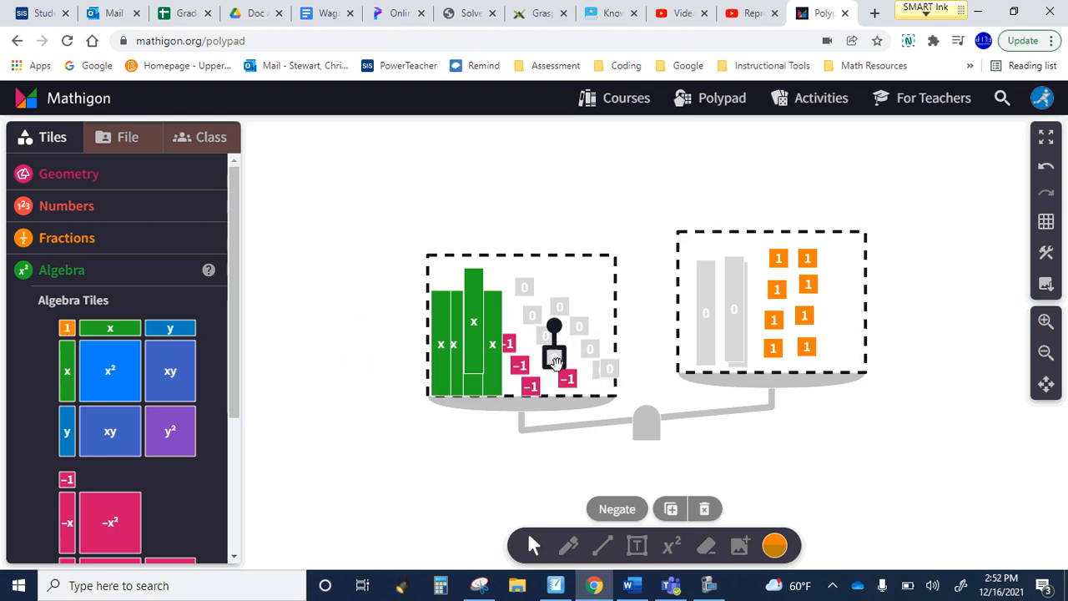
{"action": "left_click", "coordinate": [787, 451]}
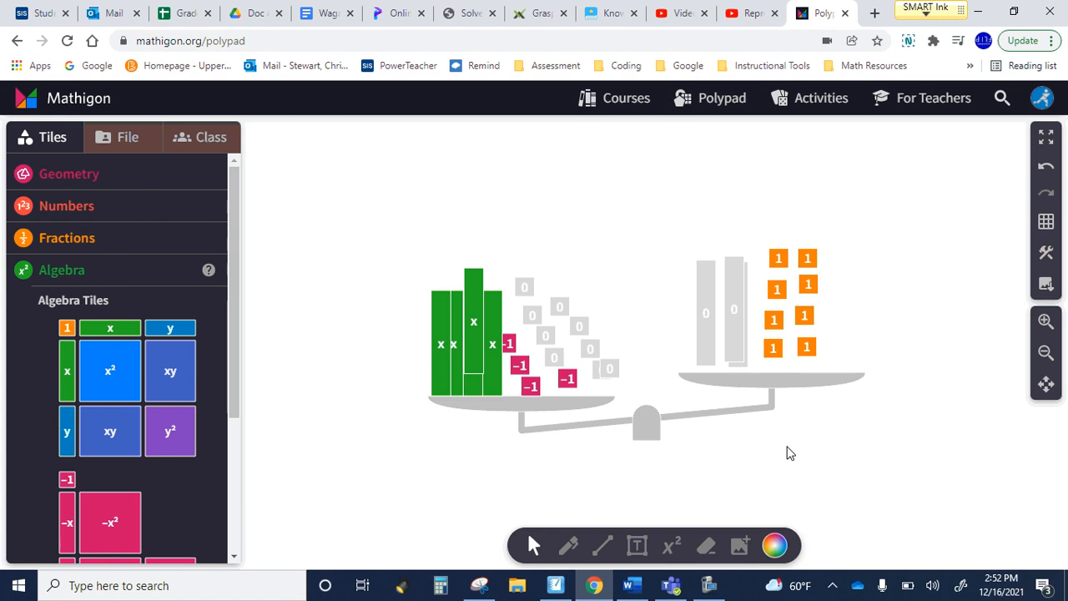
Duplicate the eight 1 tiles on the right pan and space the two sets out into four separate columns.
{"action": "left_click_drag", "start_coordinate": [843, 248], "coordinate": [769, 364]}
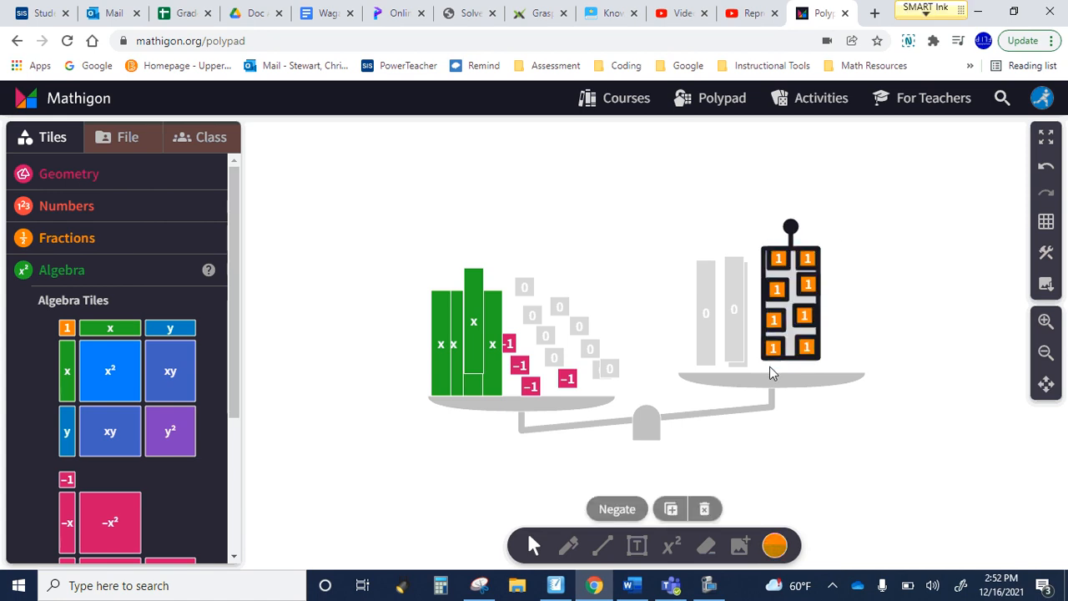
{"action": "left_click", "coordinate": [670, 509]}
{"action": "left_click_drag", "start_coordinate": [821, 385], "coordinate": [856, 365]}
{"action": "left_click", "coordinate": [896, 368]}
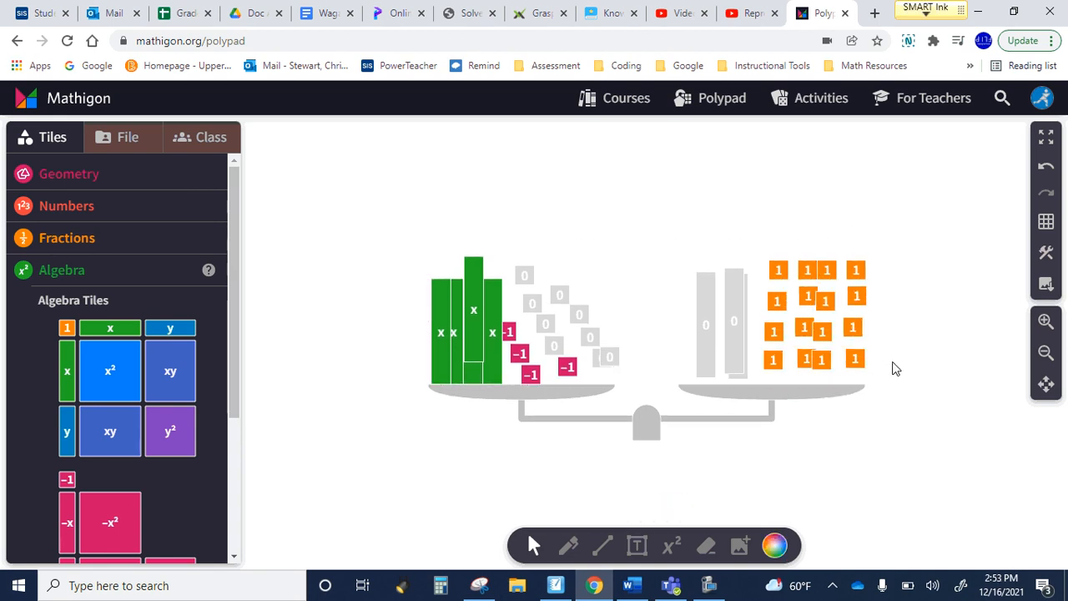
{"action": "left_click_drag", "start_coordinate": [759, 265], "coordinate": [790, 360]}
{"action": "left_click", "coordinate": [937, 419]}
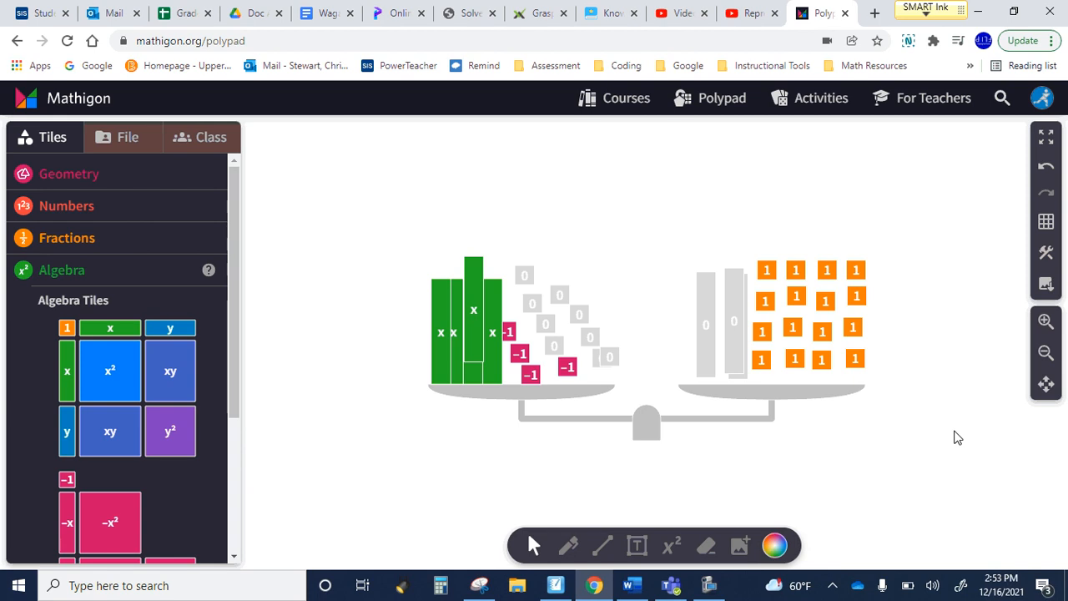
Cover the four remaining −1 tiles on the left pan with 1 tiles and add a column of four 1 tiles to the right pan.
{"action": "left_click", "coordinate": [515, 328]}
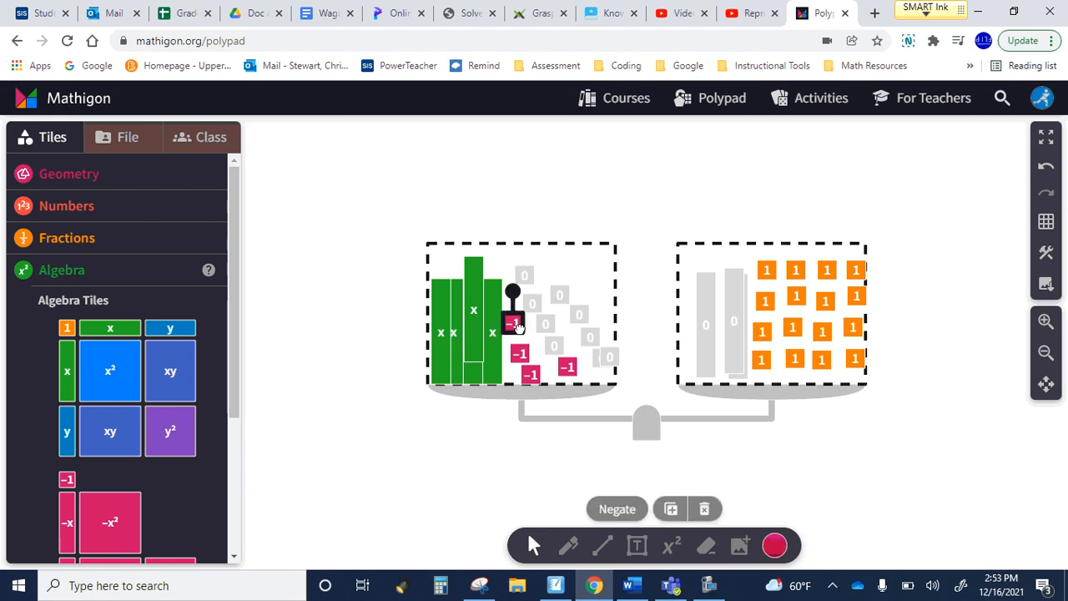
{"action": "left_click_drag", "start_coordinate": [517, 327], "coordinate": [523, 331]}
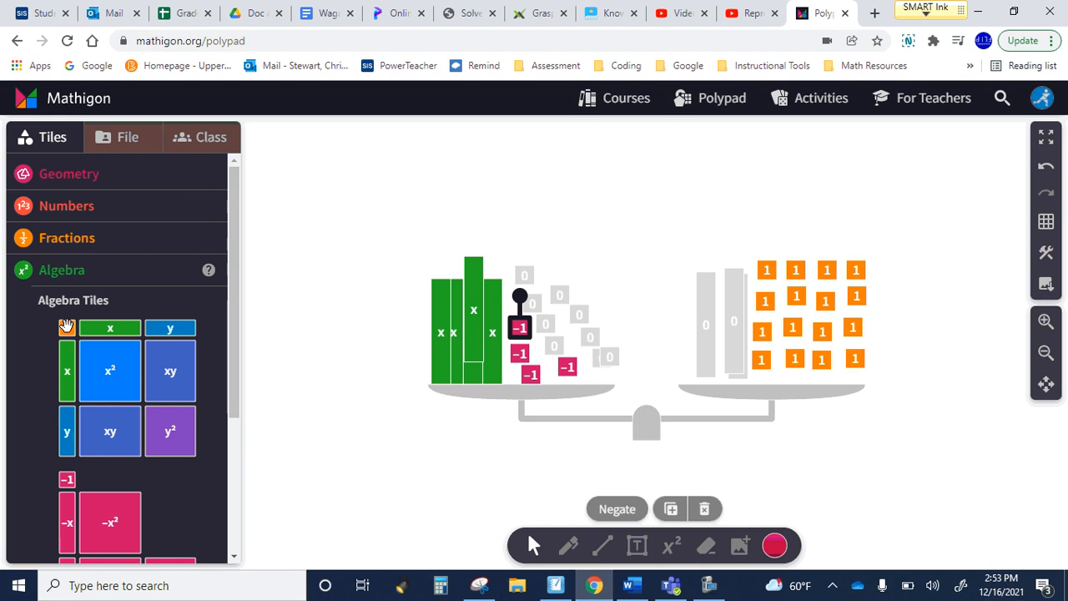
{"action": "left_click_drag", "start_coordinate": [69, 332], "coordinate": [515, 334]}
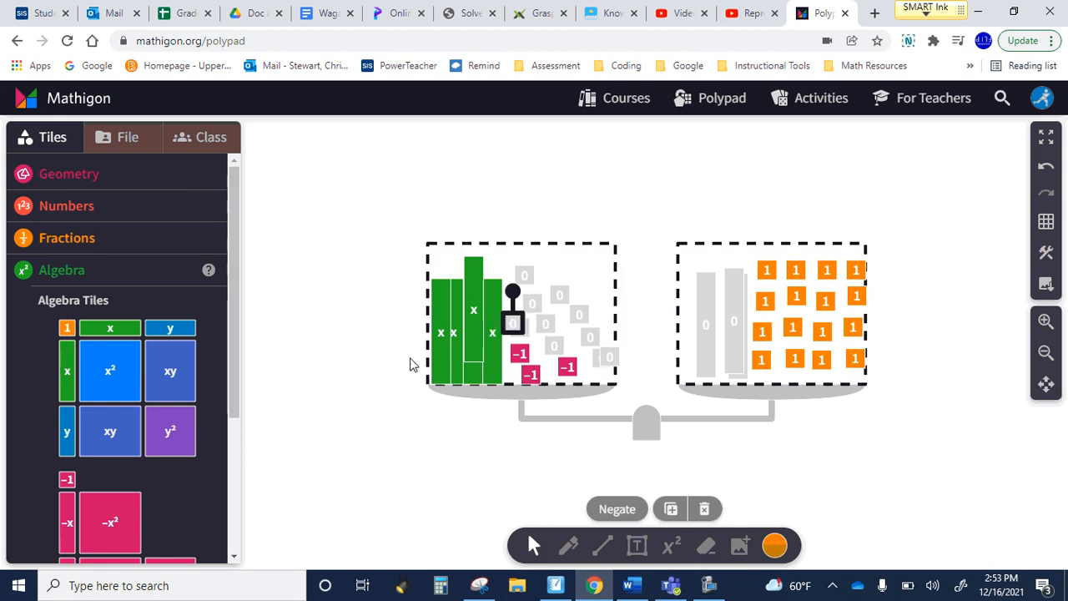
{"action": "left_click_drag", "start_coordinate": [67, 331], "coordinate": [519, 365]}
{"action": "left_click_drag", "start_coordinate": [70, 330], "coordinate": [525, 380]}
{"action": "left_click_drag", "start_coordinate": [65, 322], "coordinate": [565, 374]}
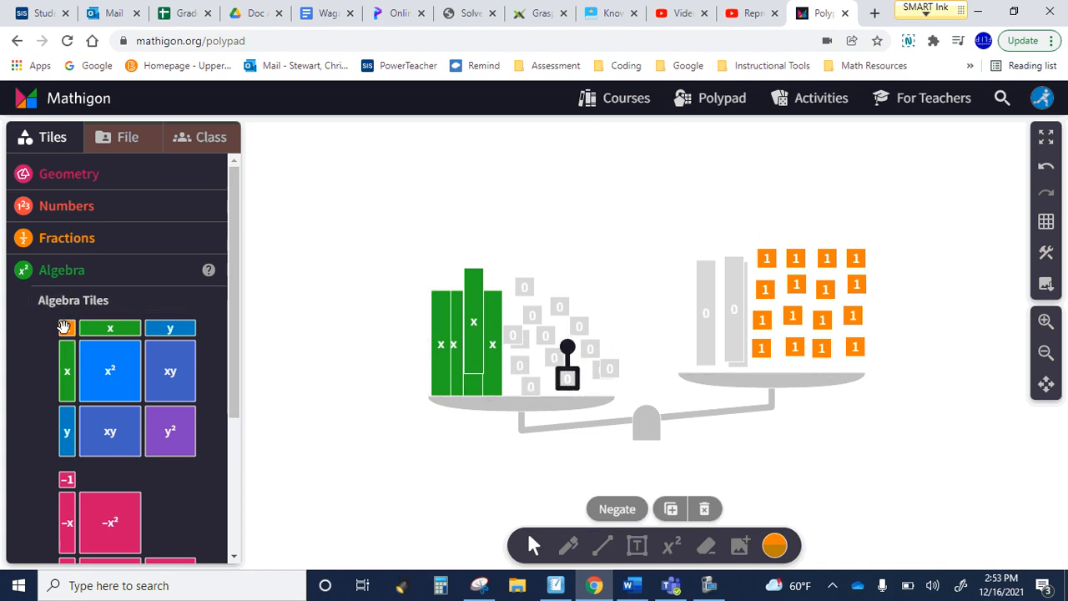
{"action": "left_click_drag", "start_coordinate": [887, 243], "coordinate": [740, 351]}
{"action": "left_click", "coordinate": [671, 508]}
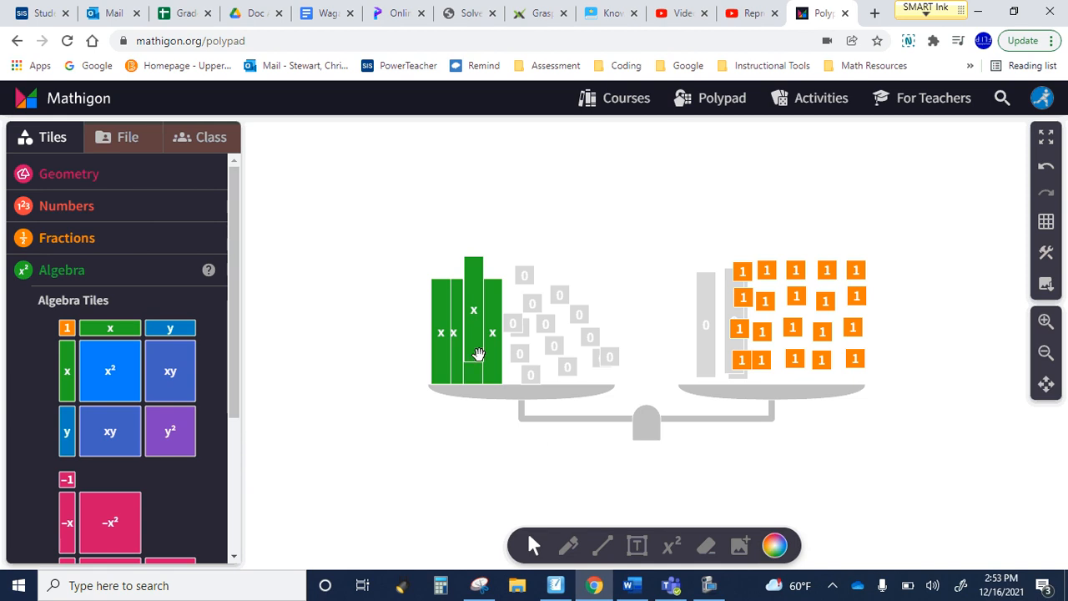
Line up the five x tiles and move them off the left pan, placing one above each column of four 1 tiles.
{"action": "left_click_drag", "start_coordinate": [478, 354], "coordinate": [448, 393]}
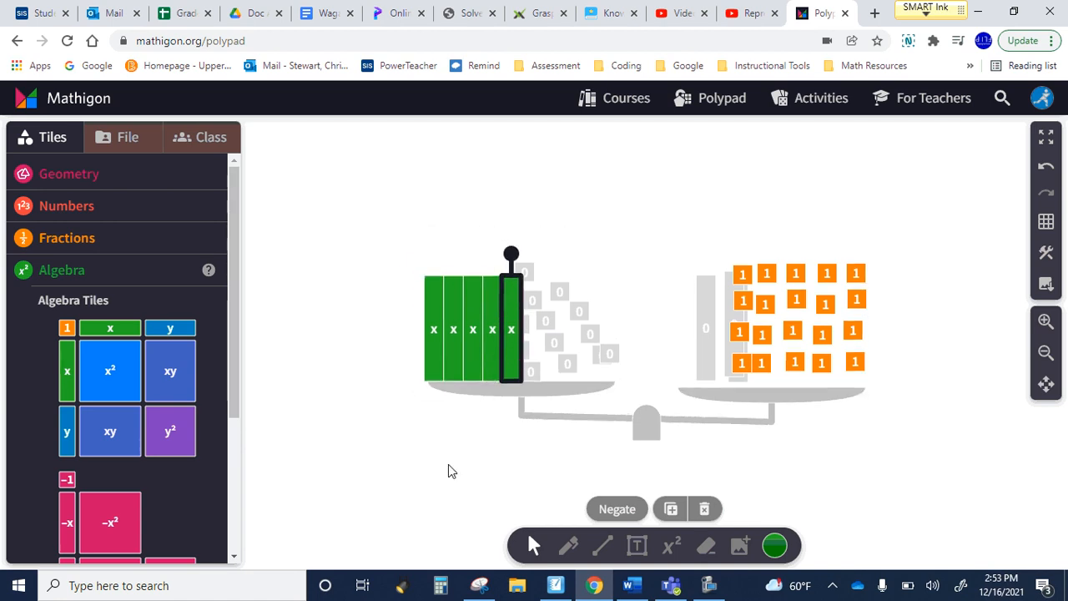
{"action": "left_click", "coordinate": [438, 485]}
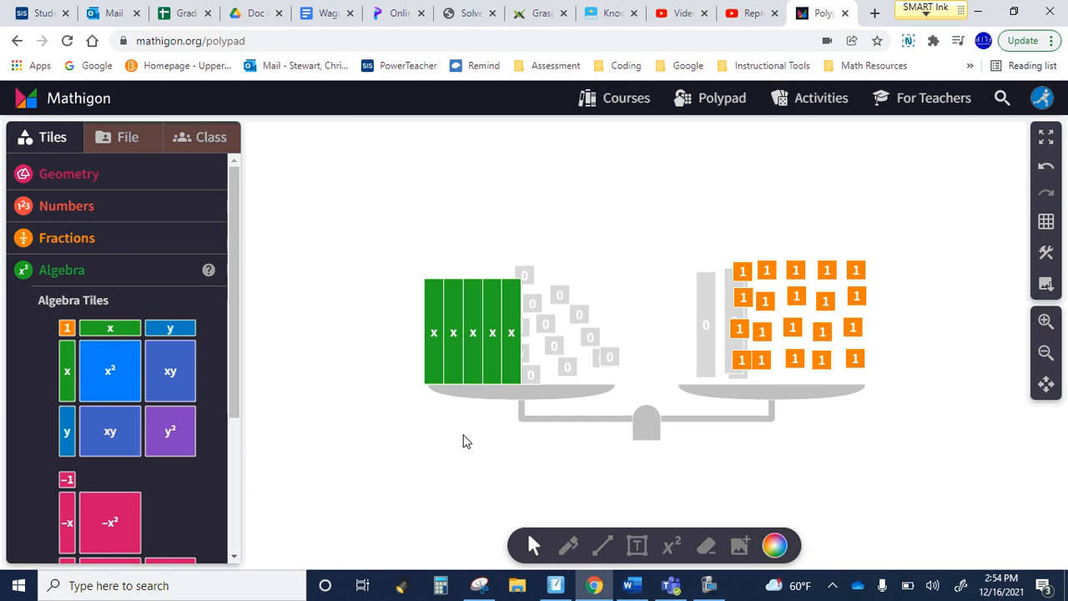
{"action": "left_click", "coordinate": [431, 371]}
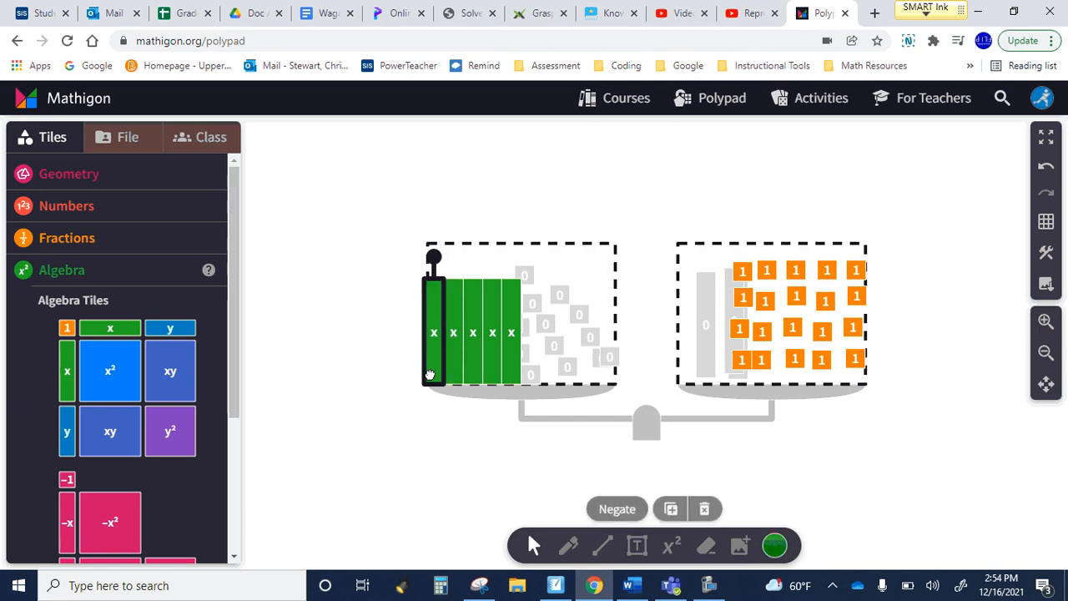
{"action": "left_click_drag", "start_coordinate": [432, 375], "coordinate": [740, 240]}
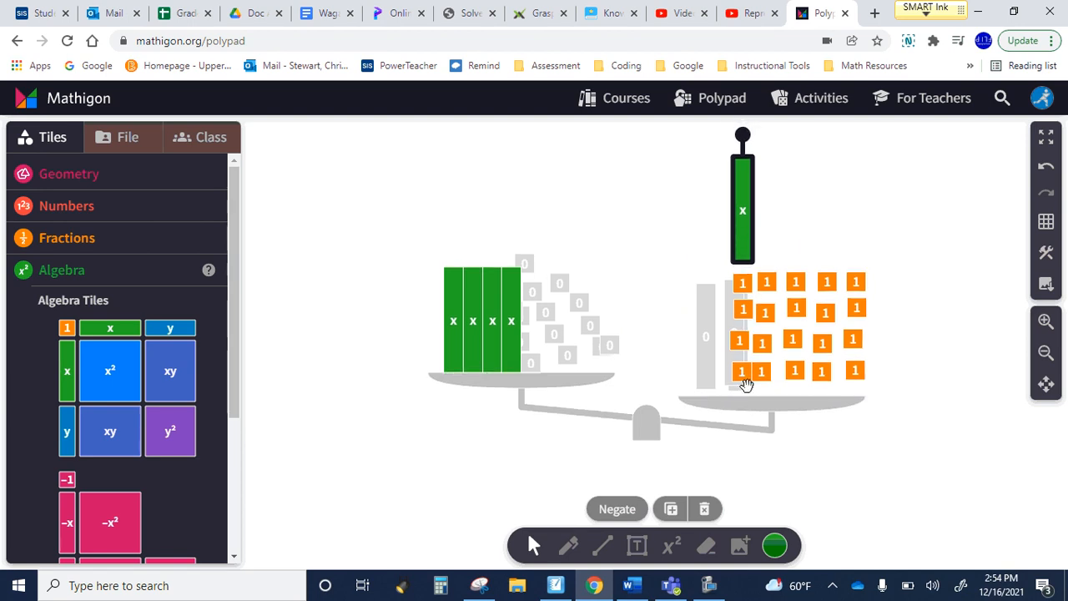
{"action": "left_click_drag", "start_coordinate": [449, 370], "coordinate": [737, 255]}
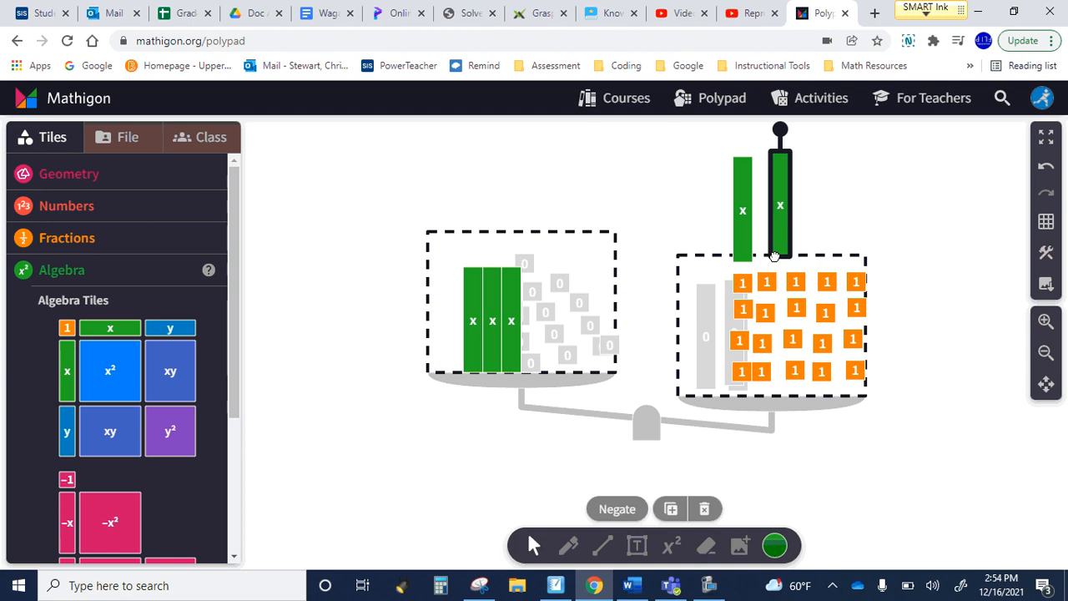
{"action": "left_click_drag", "start_coordinate": [470, 367], "coordinate": [800, 255]}
{"action": "left_click_drag", "start_coordinate": [491, 362], "coordinate": [830, 252]}
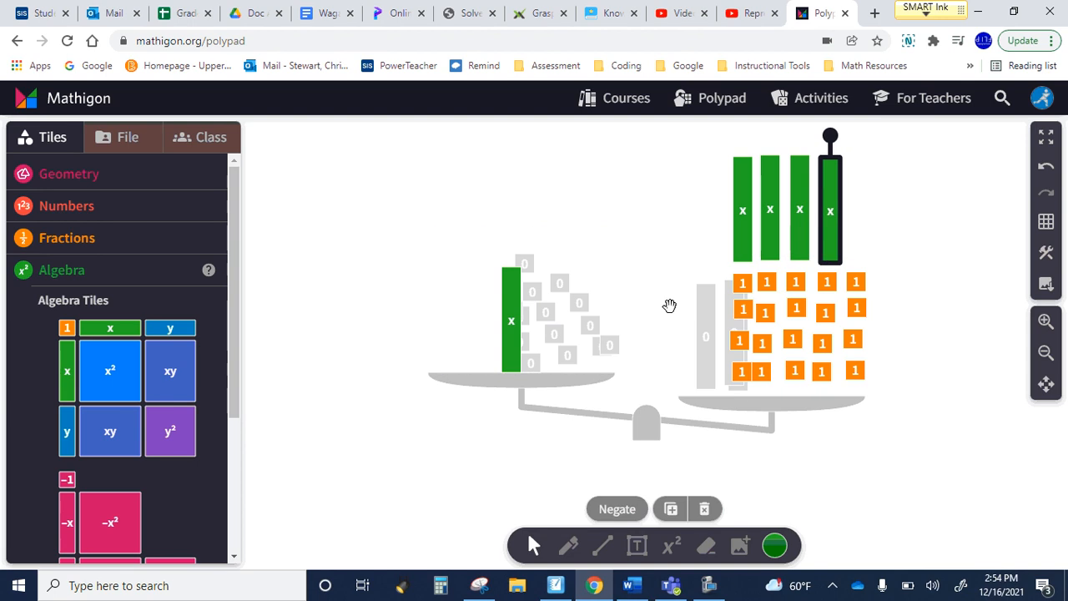
{"action": "left_click_drag", "start_coordinate": [504, 337], "coordinate": [861, 259]}
{"action": "left_click", "coordinate": [922, 495]}
Write the solution x = 4 as an equation below the right pan and enlarge it.
{"action": "left_click", "coordinate": [672, 545]}
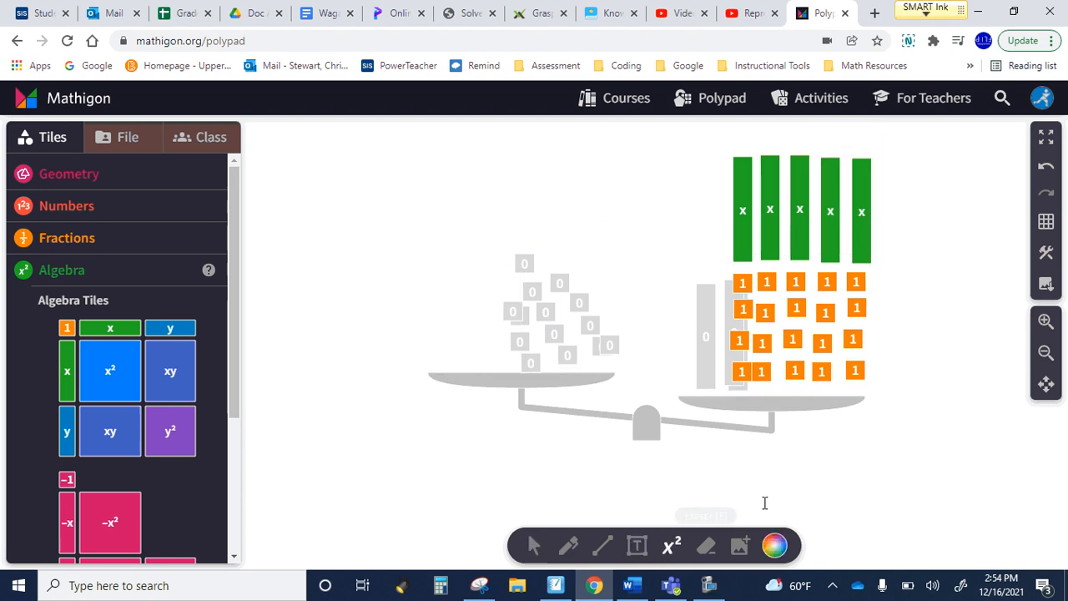
{"action": "left_click", "coordinate": [806, 443]}
{"action": "type", "text": "x = 4"}
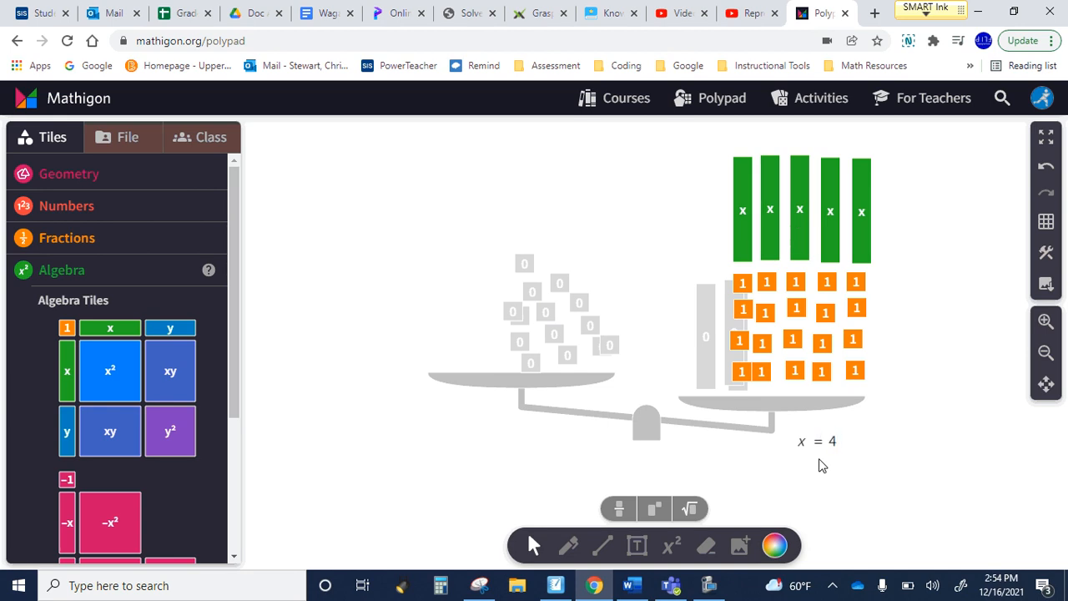
{"action": "left_click", "coordinate": [883, 464]}
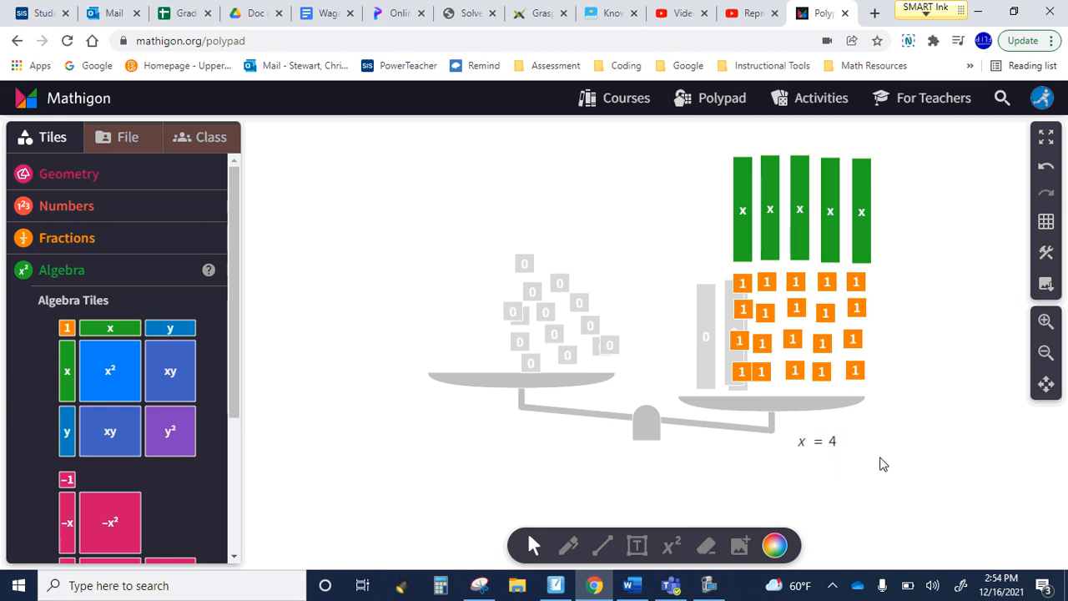
{"action": "left_click", "coordinate": [831, 440]}
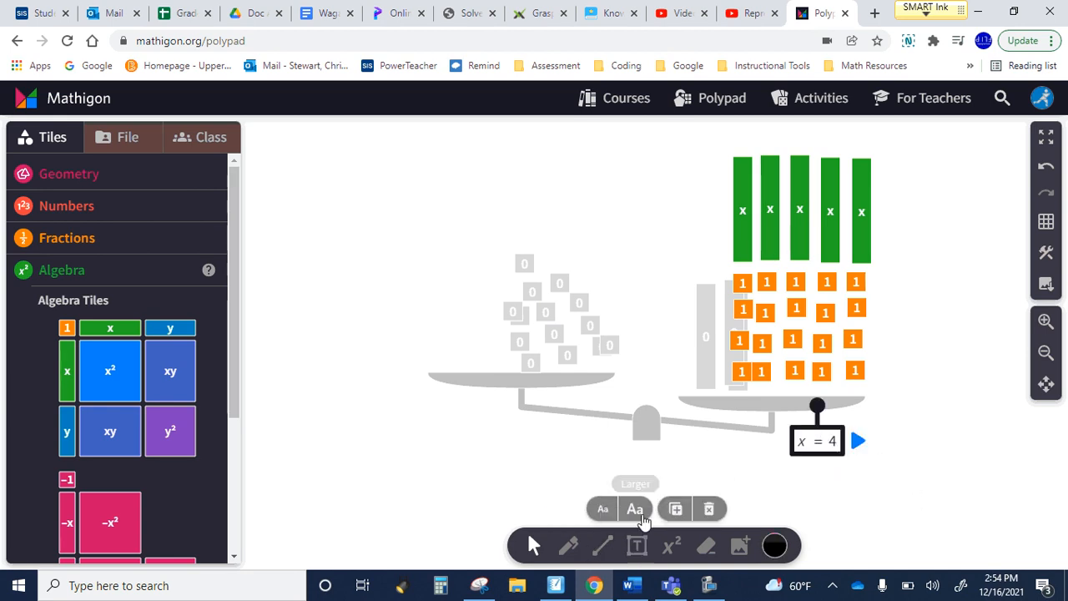
{"action": "left_click", "coordinate": [634, 512]}
{"action": "left_click", "coordinate": [866, 490]}
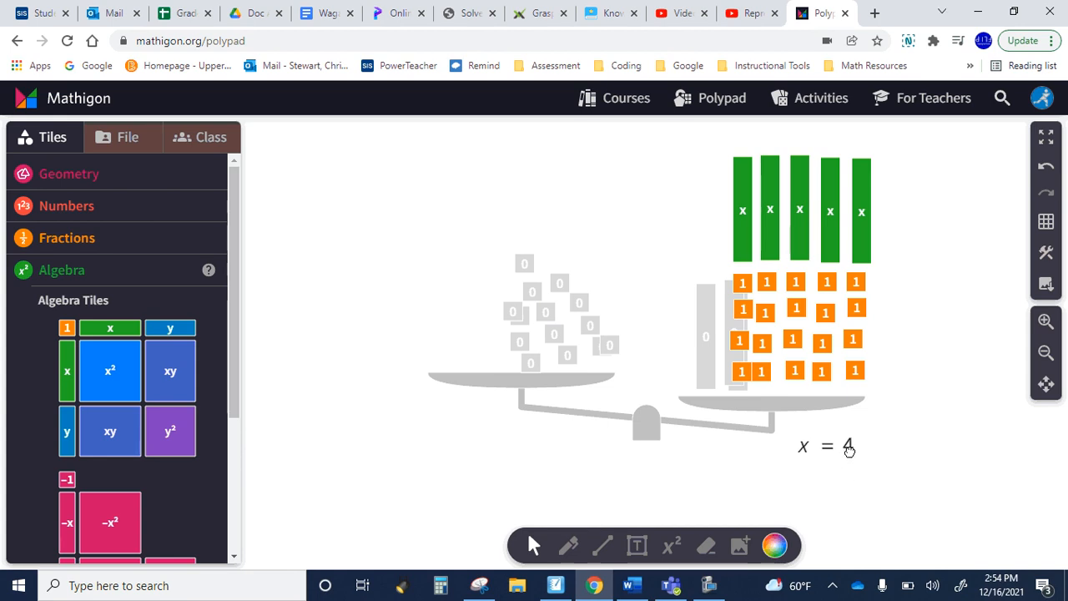
Move the x = 4 equation up beside the original equation 3(t − 4) = −2(t + 3) + 14 in example 2.
{"action": "left_click_drag", "start_coordinate": [844, 458], "coordinate": [623, 163]}
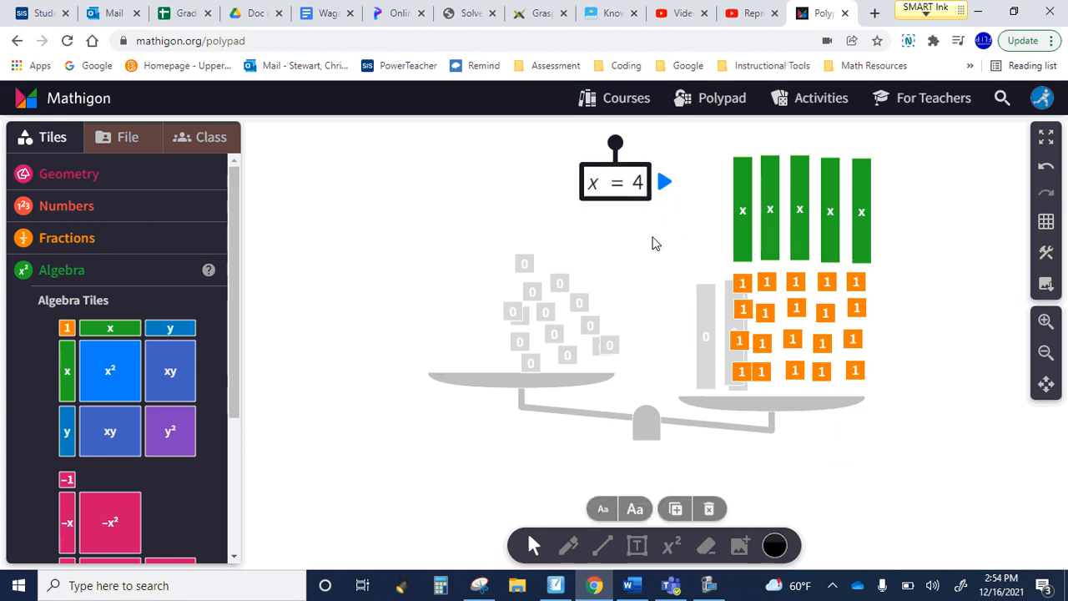
{"action": "scroll", "coordinate": [656, 243], "scroll_direction": "up", "scroll_amount": 2}
{"action": "left_click_drag", "start_coordinate": [630, 324], "coordinate": [368, 220]}
{"action": "scroll", "coordinate": [636, 326], "scroll_direction": "up", "scroll_amount": 2}
{"action": "left_click_drag", "start_coordinate": [353, 384], "coordinate": [330, 302]}
{"action": "left_click_drag", "start_coordinate": [400, 311], "coordinate": [398, 394]}
{"action": "left_click_drag", "start_coordinate": [306, 311], "coordinate": [286, 383]}
{"action": "mouse_move", "coordinate": [354, 383]}
{"action": "left_mouse_down"}
{"action": "mouse_move", "coordinate": [393, 389]}
{"action": "mouse_move", "coordinate": [440, 349]}
{"action": "mouse_move", "coordinate": [446, 365]}
{"action": "mouse_move", "coordinate": [422, 369]}
{"action": "mouse_move", "coordinate": [410, 387]}
{"action": "mouse_move", "coordinate": [551, 367]}
{"action": "mouse_move", "coordinate": [480, 415]}
{"action": "mouse_move", "coordinate": [349, 414]}
{"action": "left_mouse_up"}
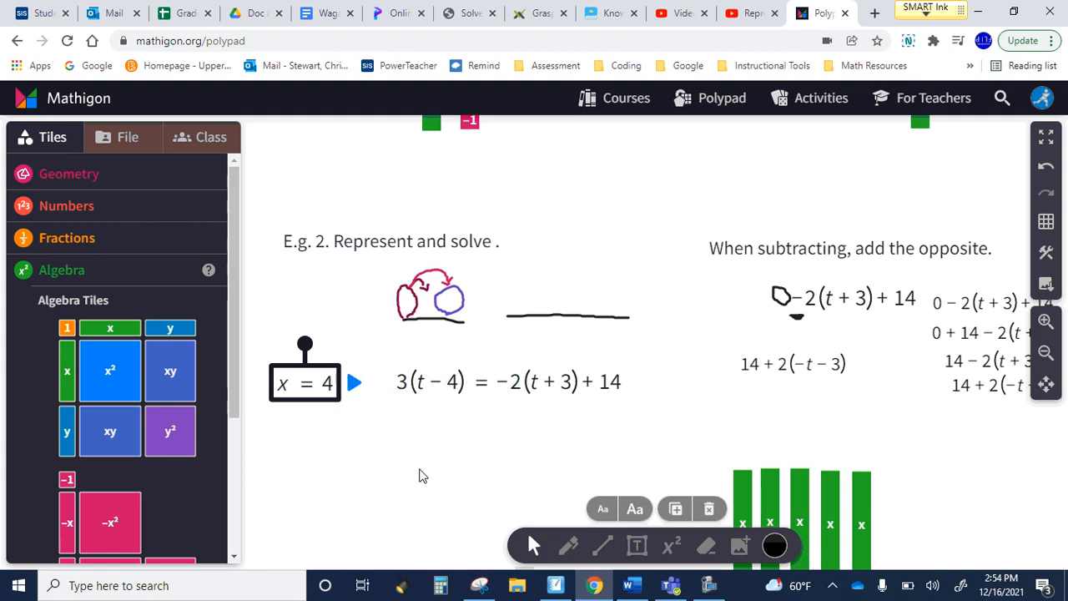